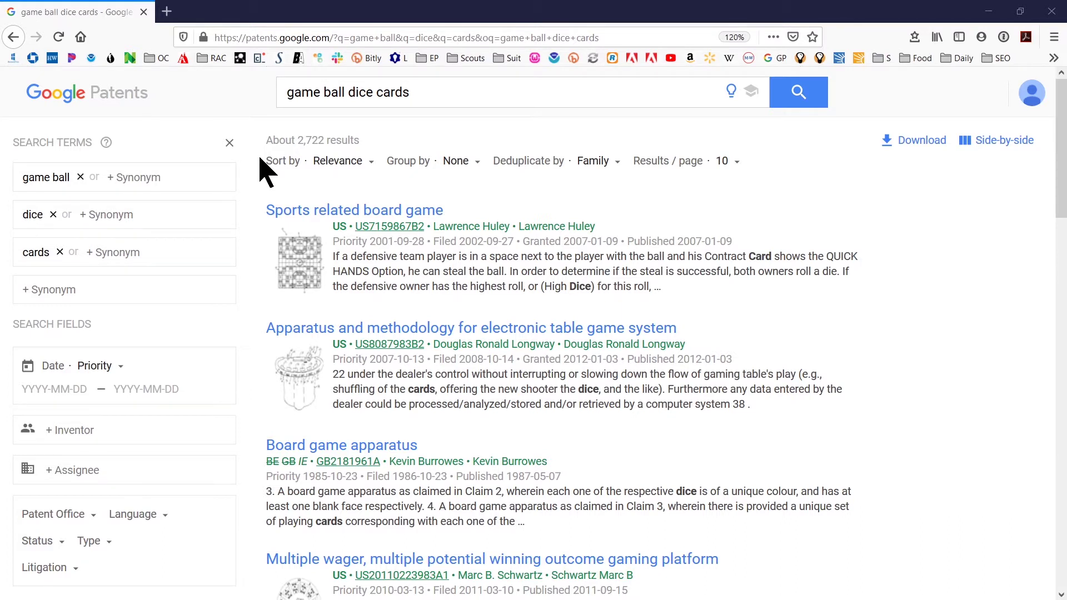
# - Close the SEARCH TERMS panel so the game ball, dice, cards query shows as one summary line
pyautogui.click(231, 145)
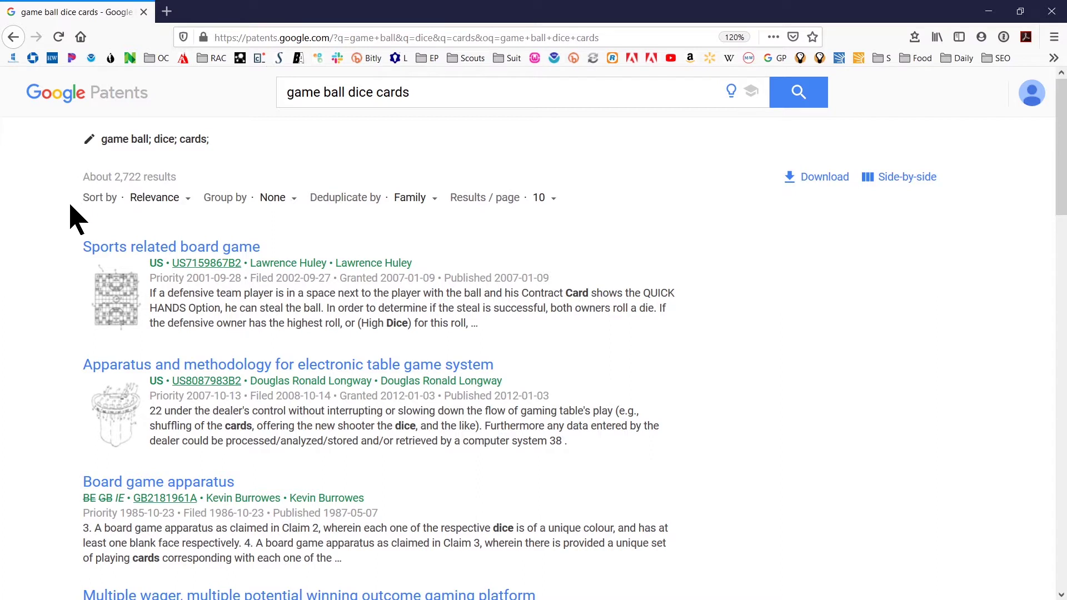
pyautogui.scroll(-3, 75, 216)
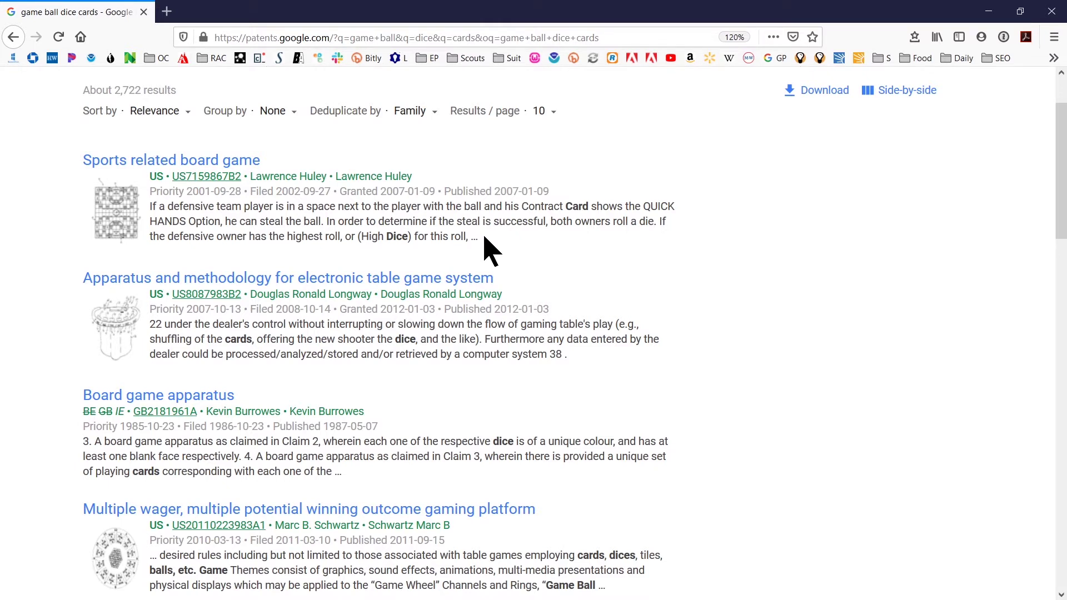
pyautogui.click(359, 281)
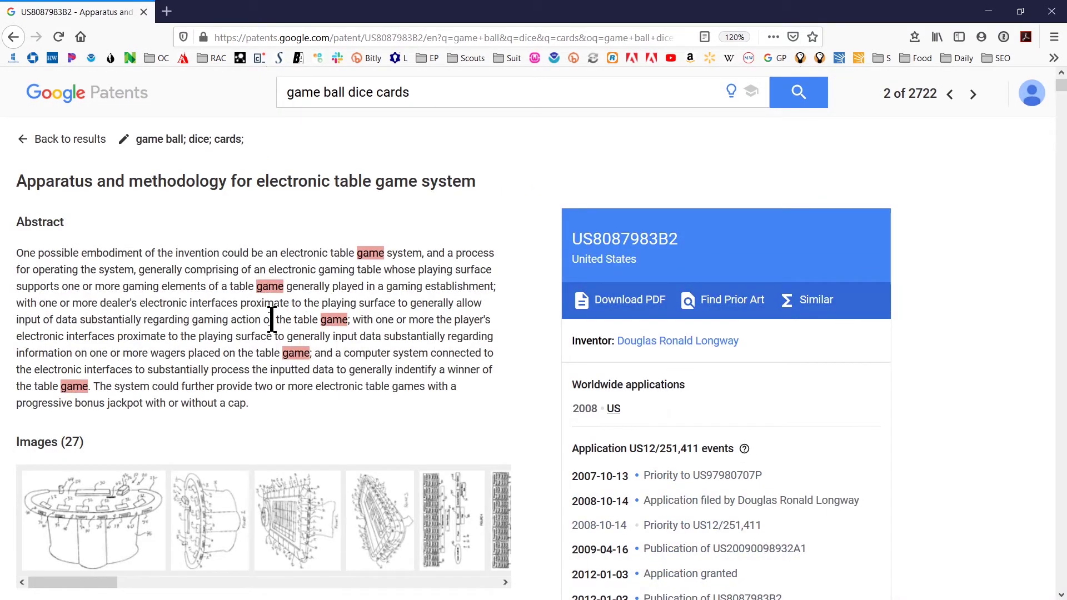
# - Read down the electronic table game patent and select a passage of its Background text
pyautogui.scroll(-3, 278, 322)
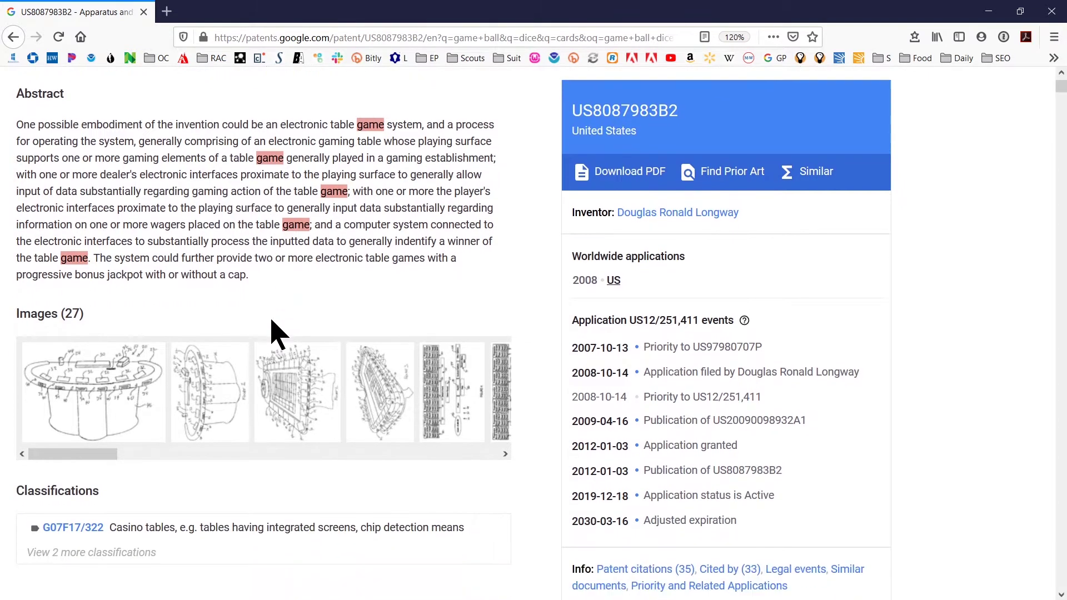
pyautogui.scroll(-5, 276, 333)
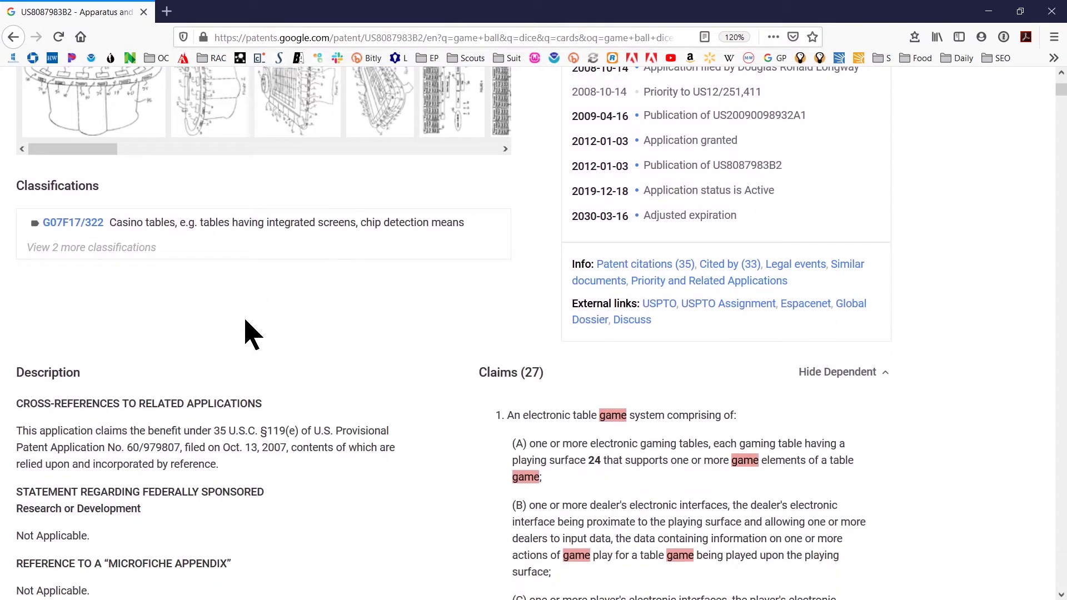
pyautogui.scroll(-6, 251, 333)
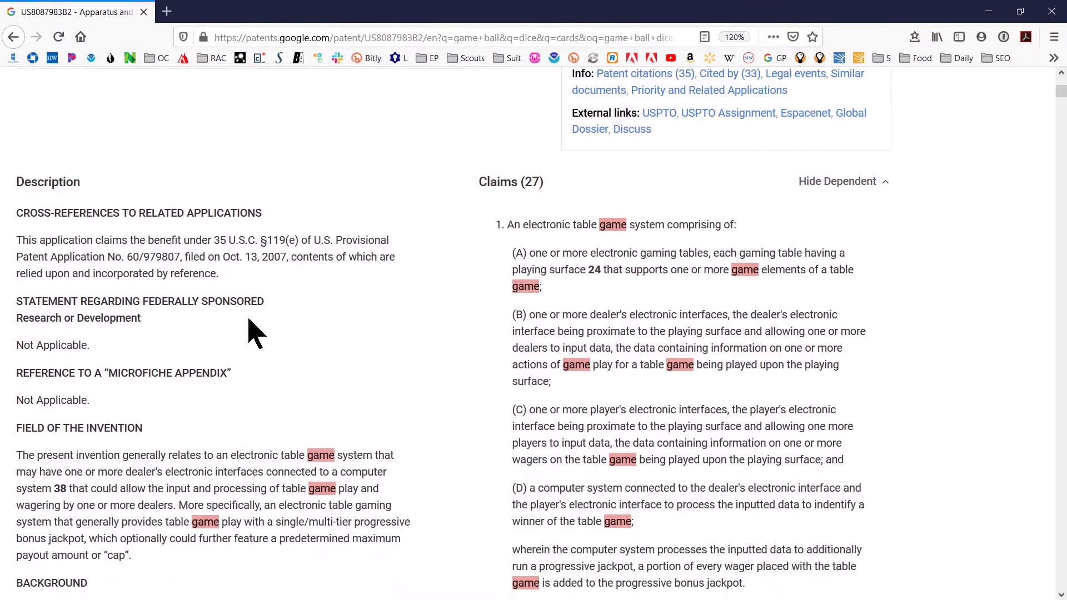
pyautogui.scroll(-6, 250, 320)
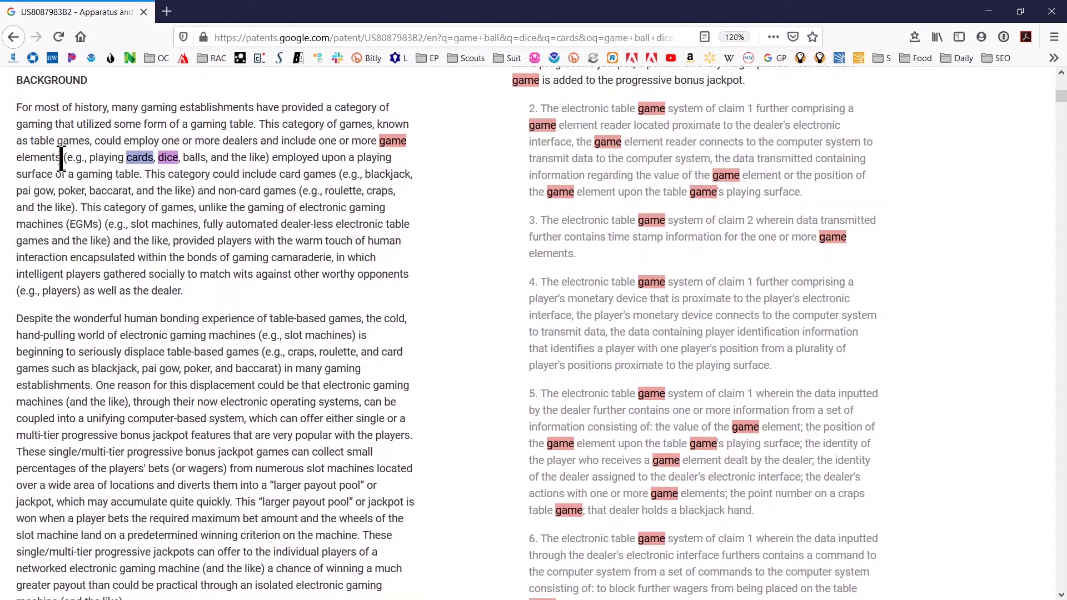
pyautogui.moveTo(58, 140); pyautogui.dragTo(132, 174)
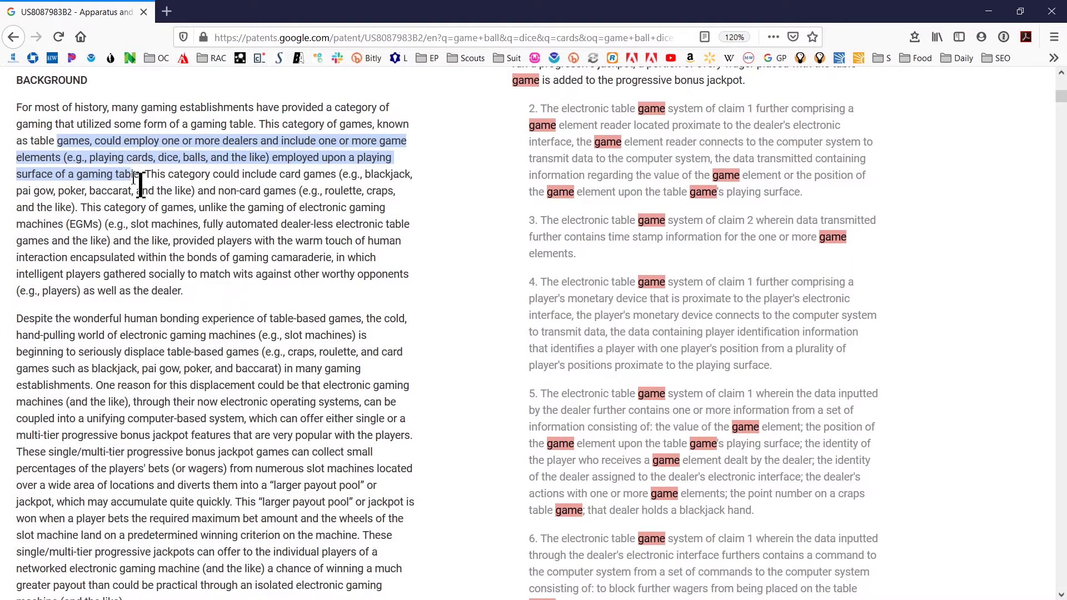
# - Return to the top and enlarge the patent's first drawing in the image viewer
pyautogui.scroll(10, 174, 217)
pyautogui.scroll(7, 174, 216)
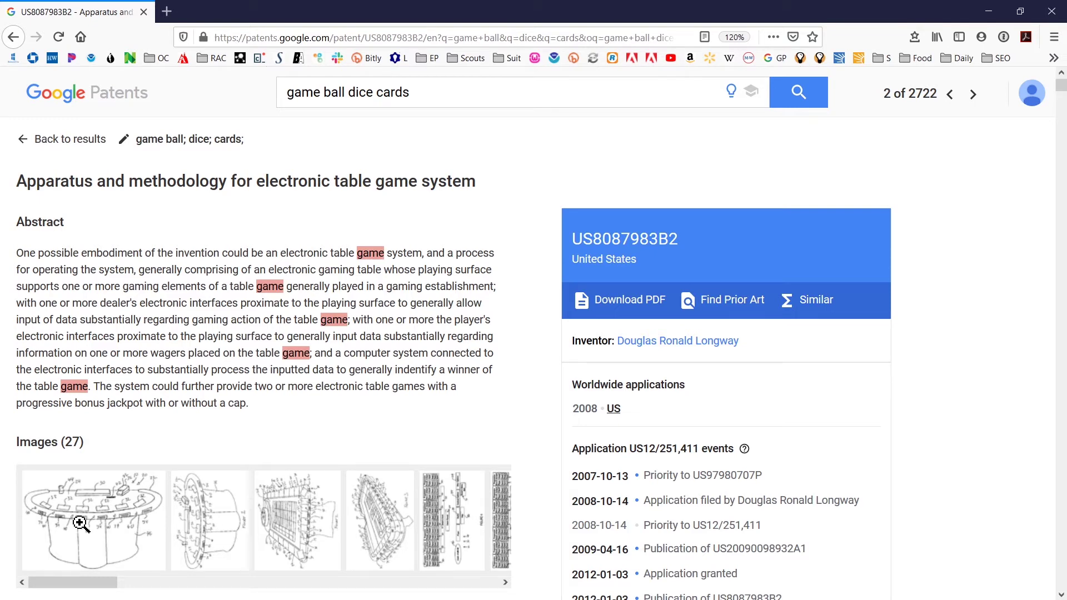
pyautogui.click(81, 524)
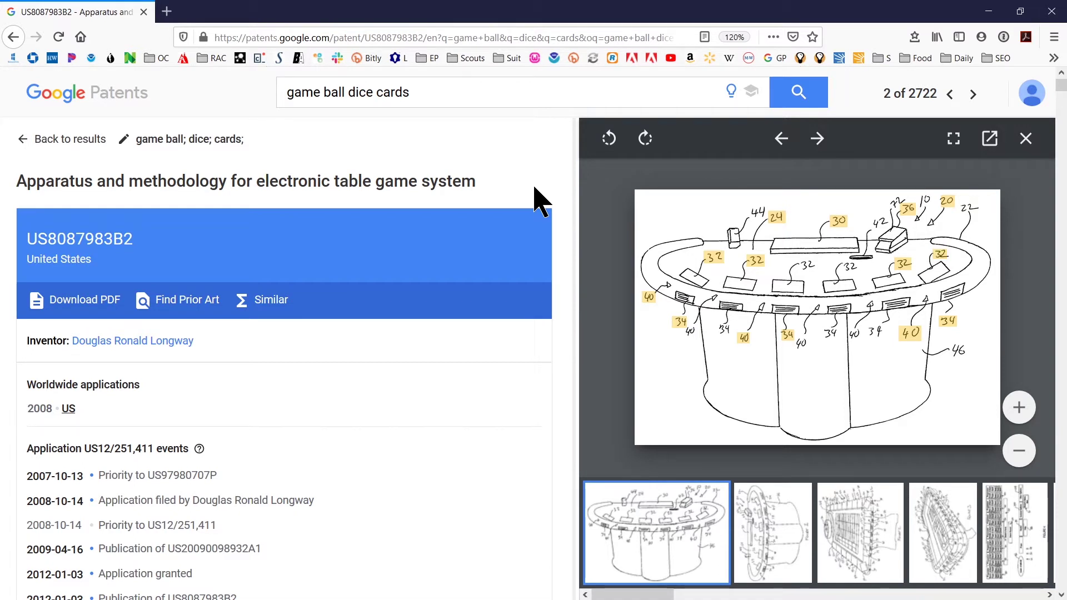
# - Show the next drawing, then advance to the fourth result, the multiple wager gaming platform patent
pyautogui.click(816, 140)
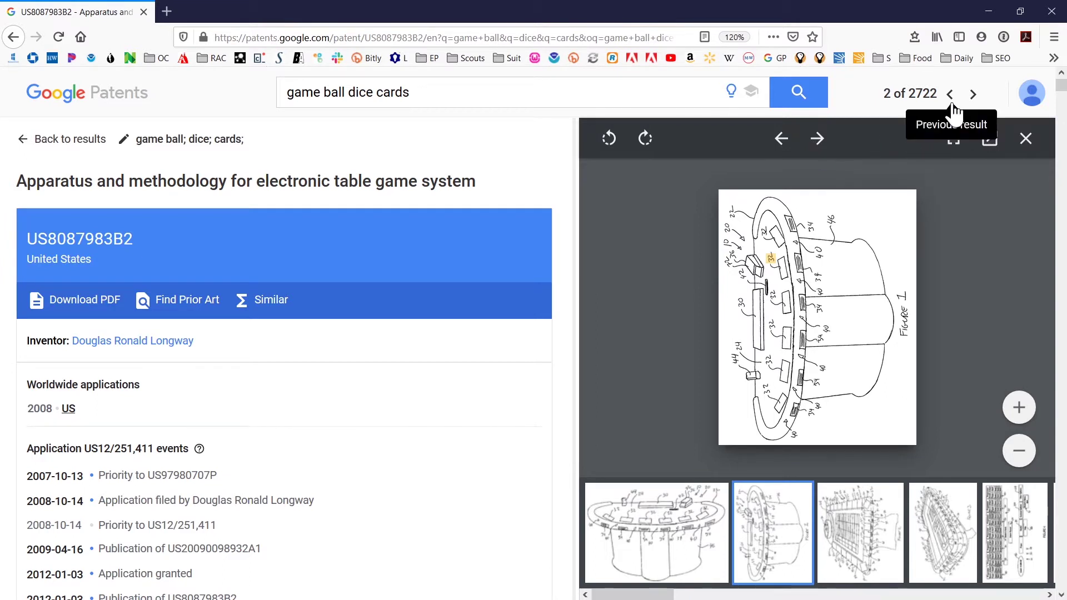
pyautogui.click(973, 96)
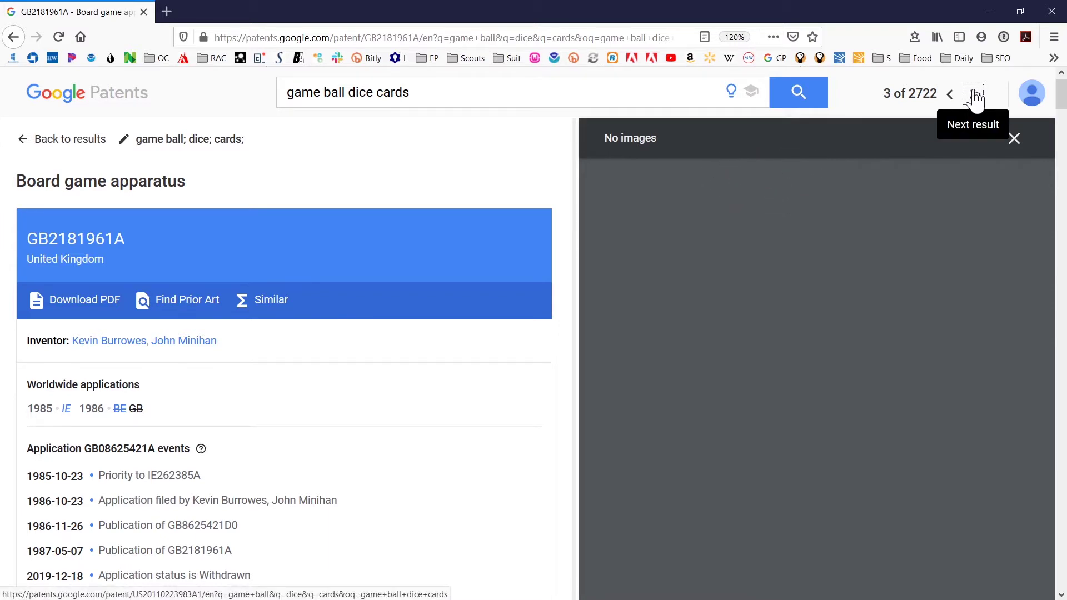
pyautogui.click(975, 98)
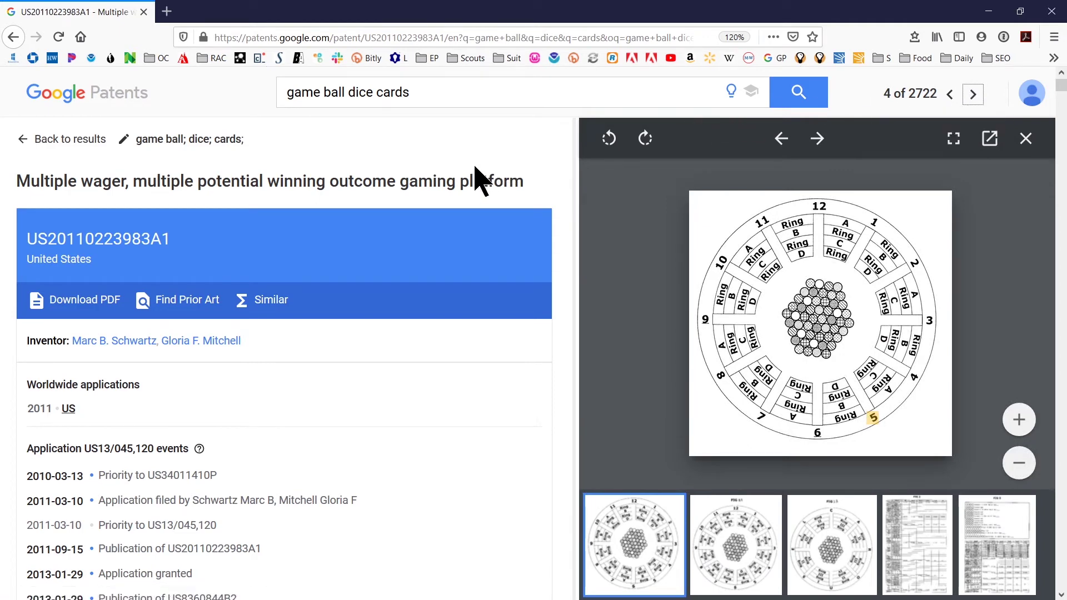
# - Scroll through the fourth result's page to review its content and drawings
pyautogui.scroll(-7, 381, 201)
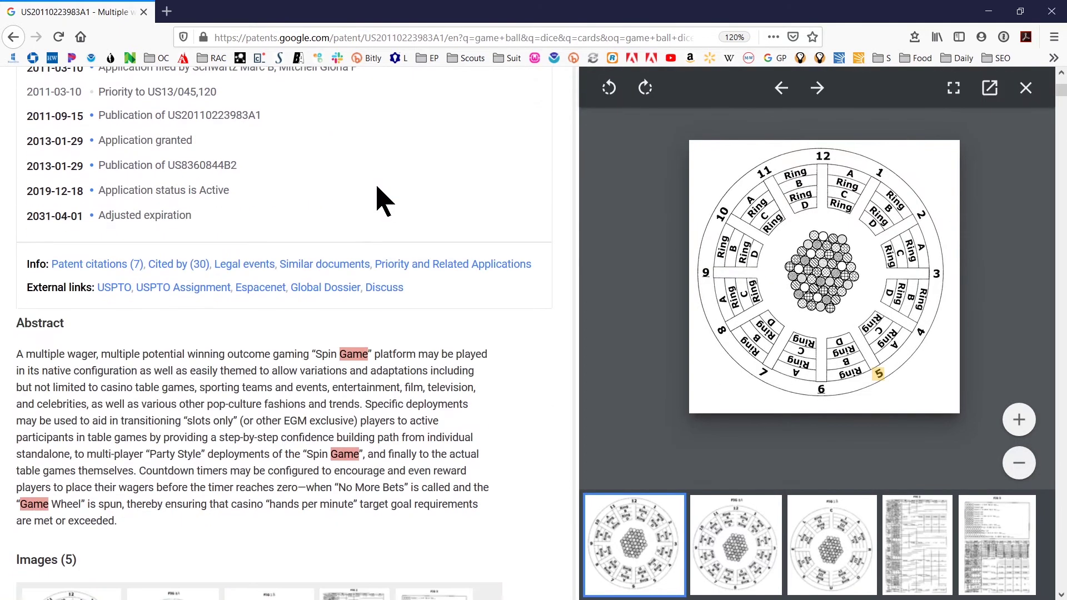
pyautogui.scroll(-7, 378, 194)
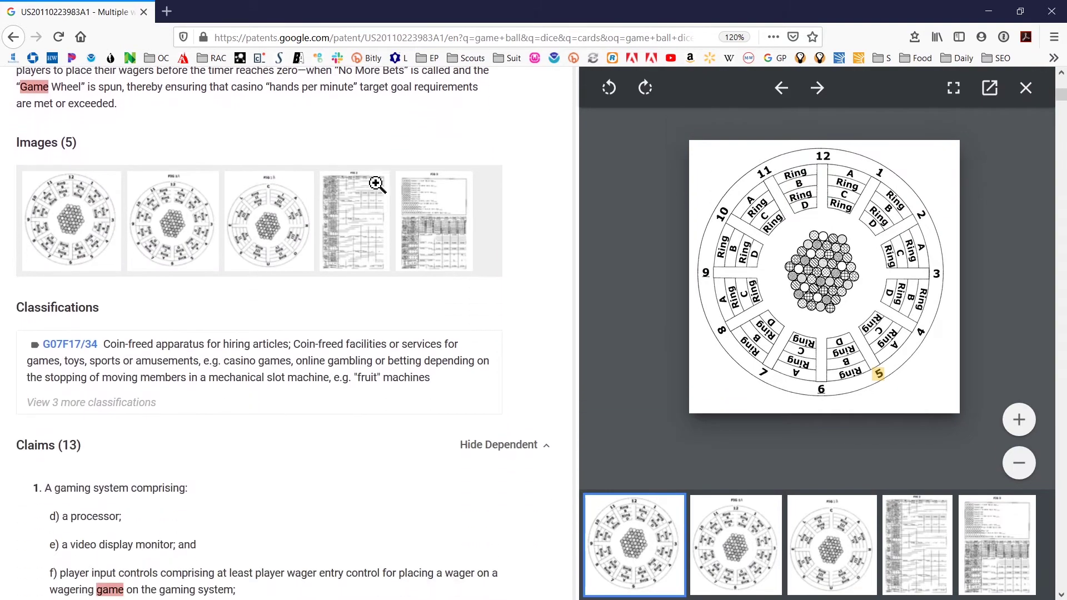
pyautogui.scroll(-6, 378, 189)
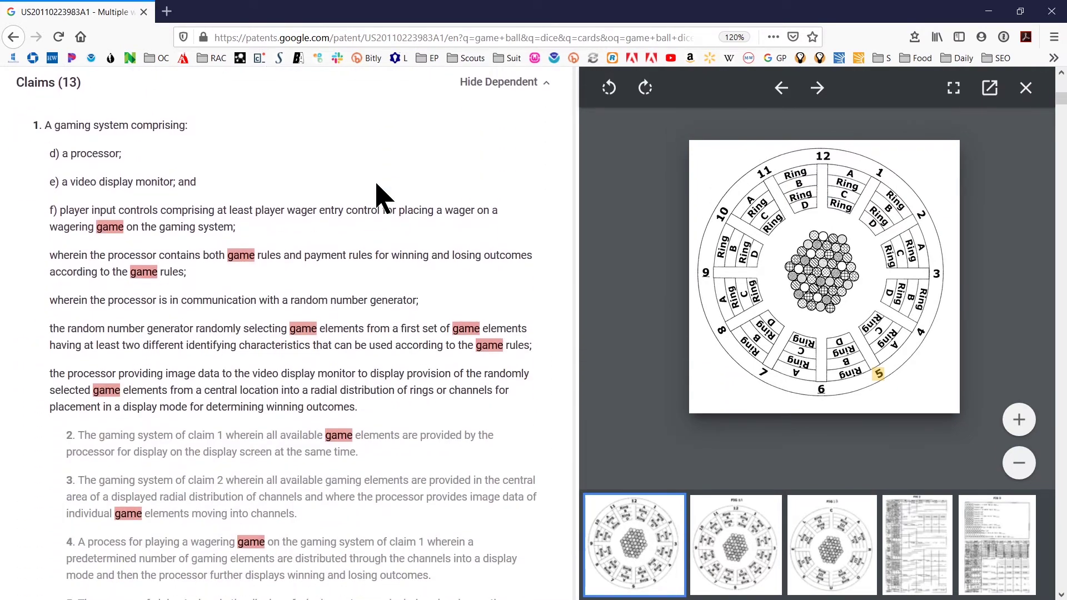
pyautogui.scroll(20, 377, 194)
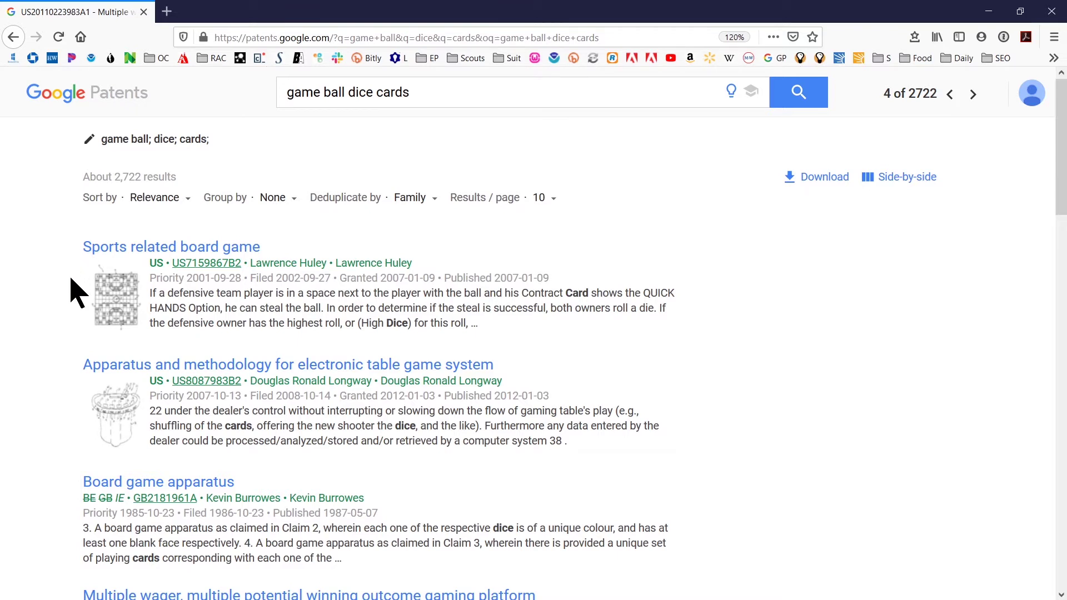
# - Expand the first result's drawings into a gallery and scroll down through the results list
pyautogui.click(119, 309)
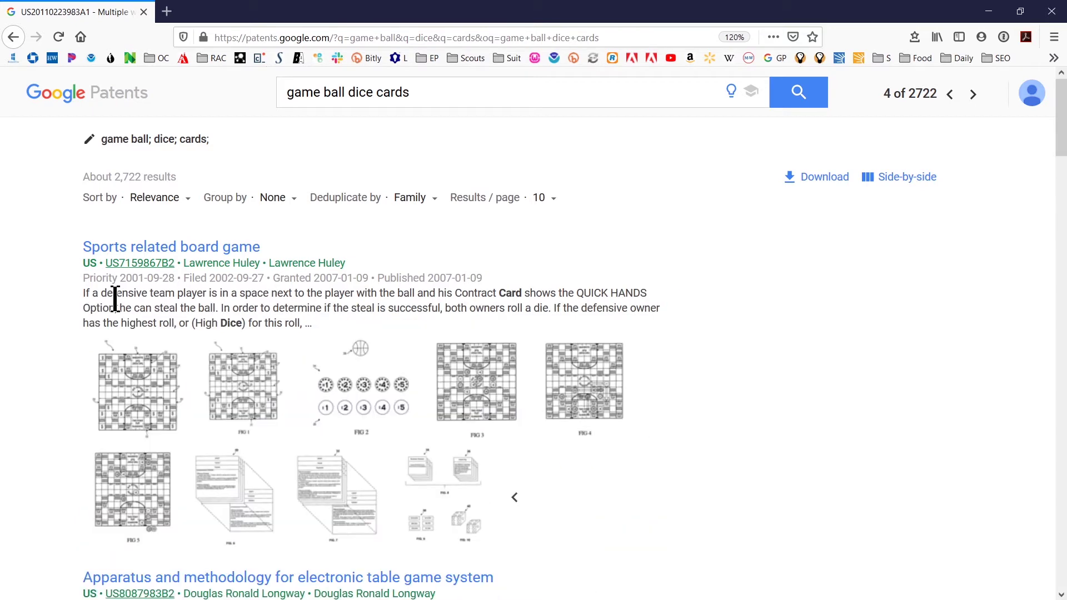
pyautogui.scroll(-7, 65, 283)
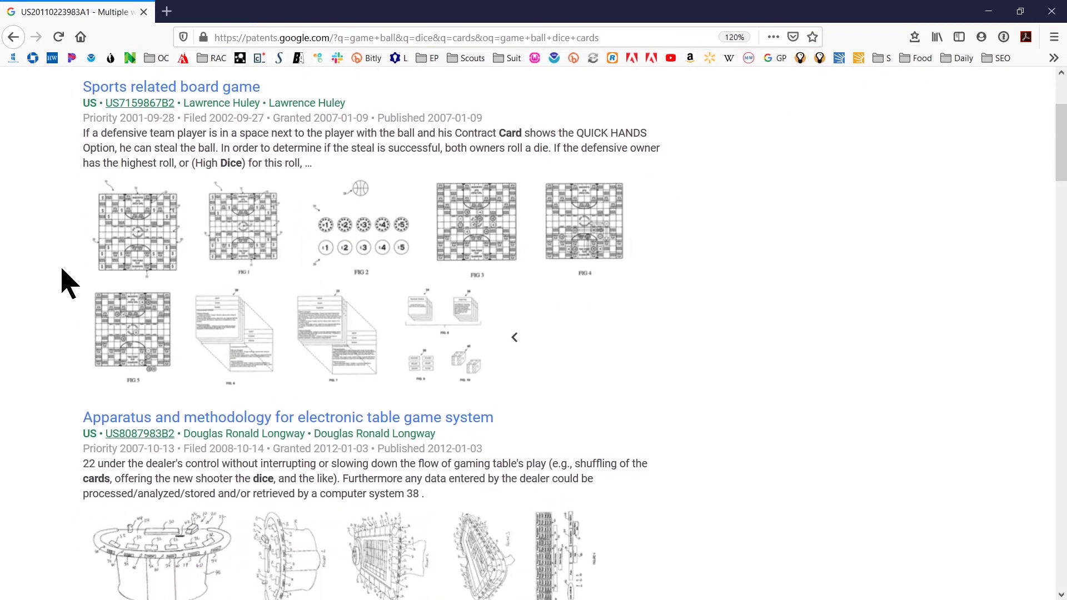
pyautogui.scroll(7, 66, 283)
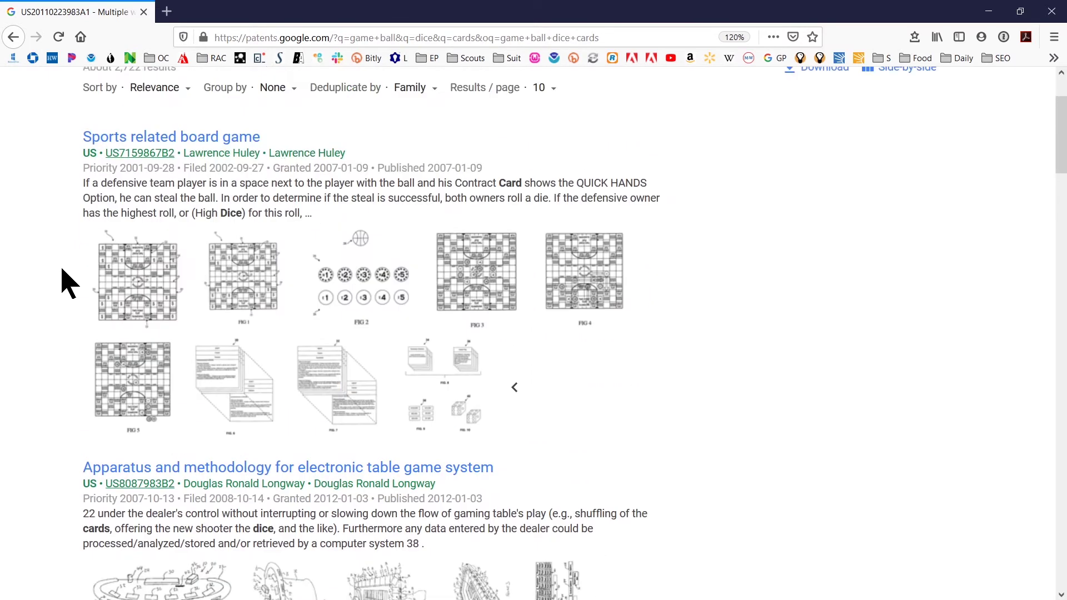
pyautogui.scroll(-2, 66, 283)
pyautogui.scroll(-8, 65, 284)
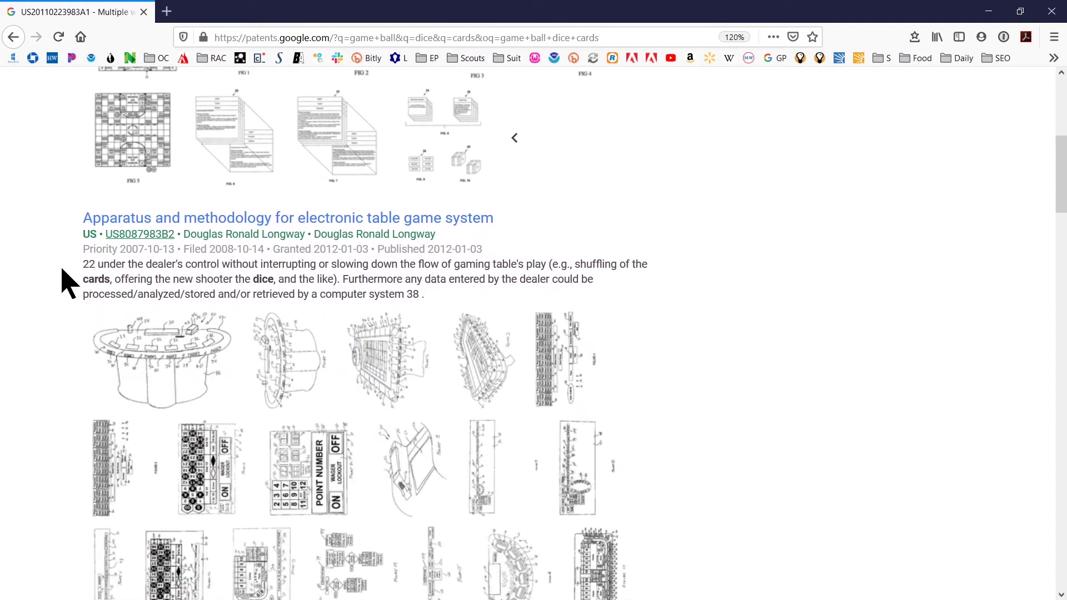
pyautogui.scroll(-6, 66, 283)
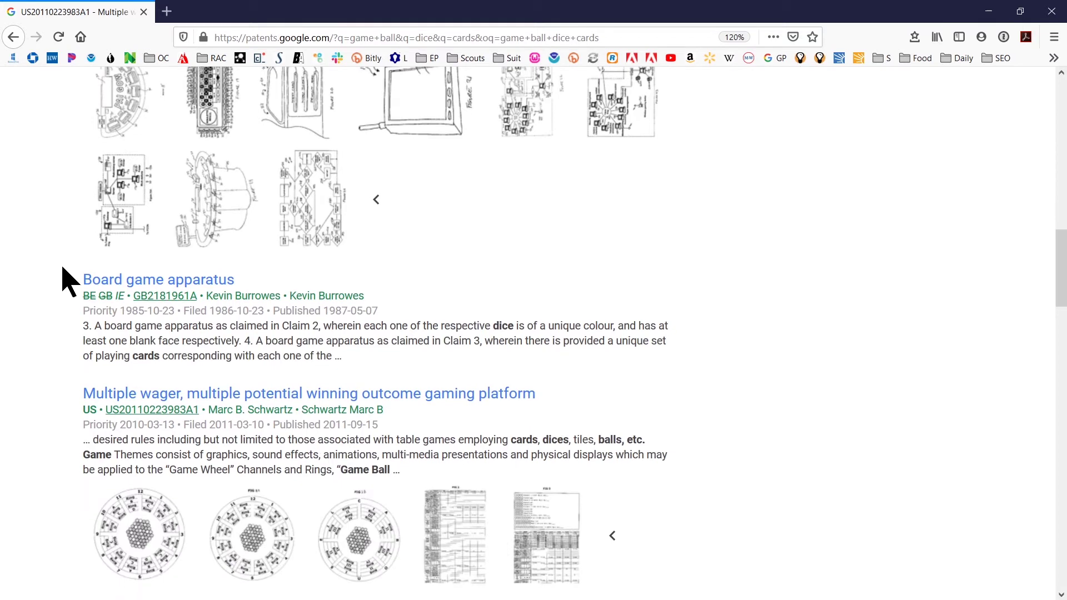
pyautogui.scroll(-6, 65, 283)
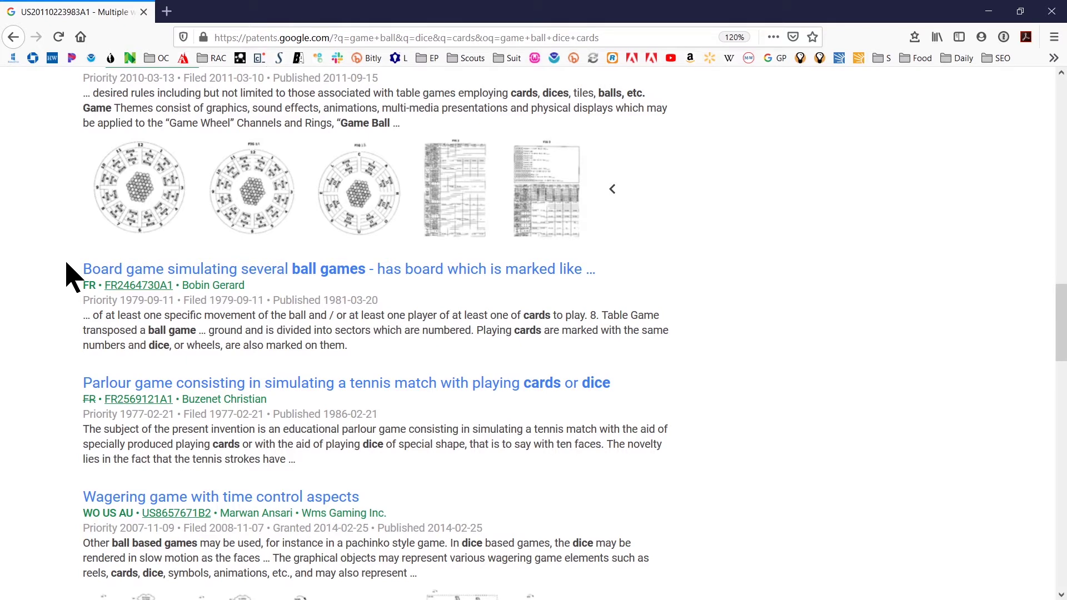
pyautogui.scroll(-7, 72, 276)
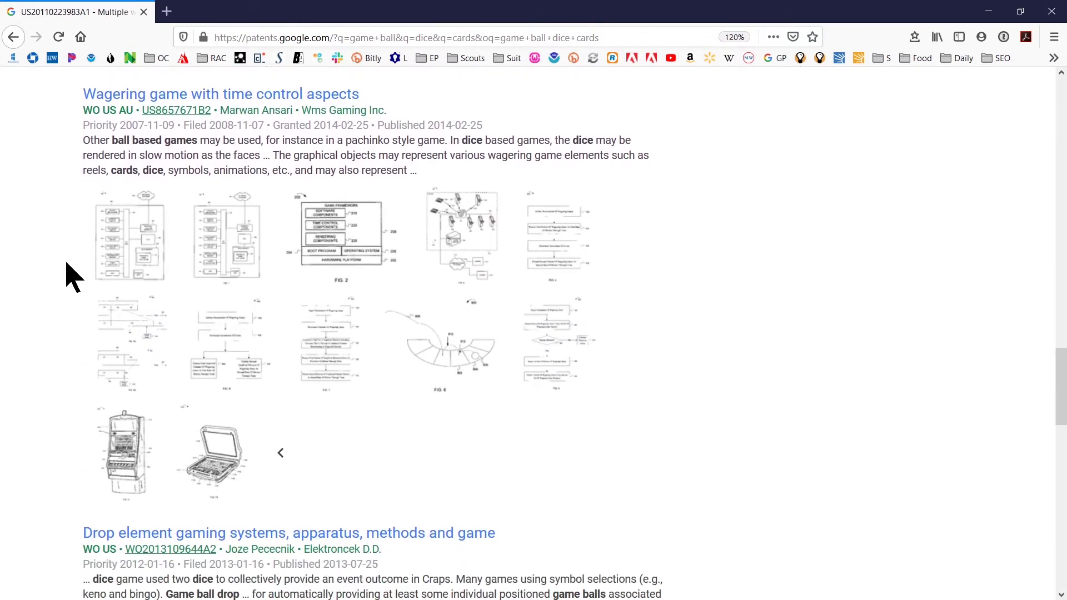
pyautogui.scroll(-1, 72, 276)
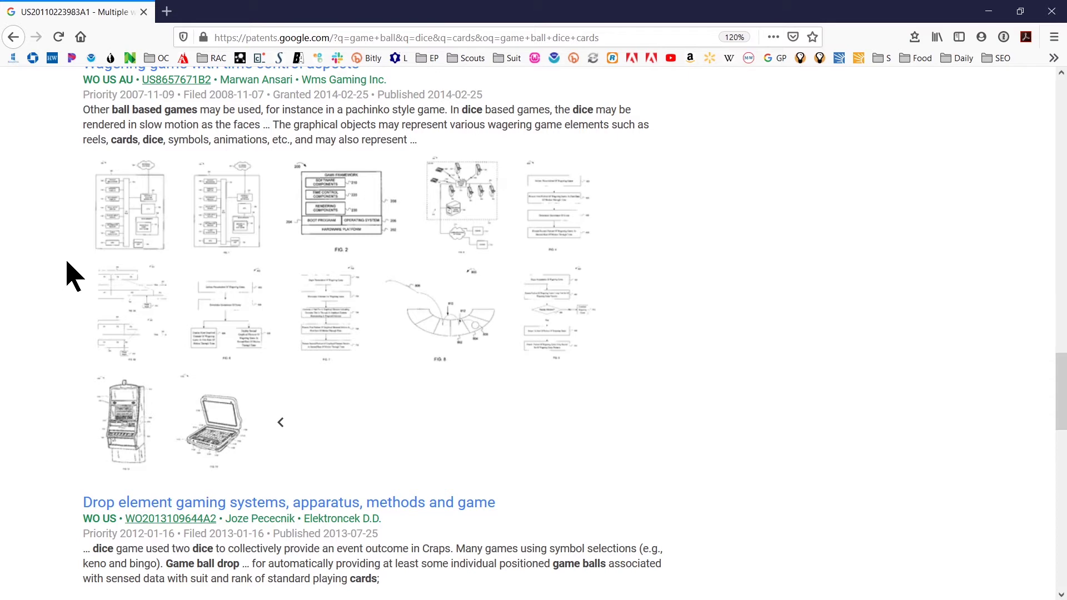
pyautogui.scroll(-7, 72, 275)
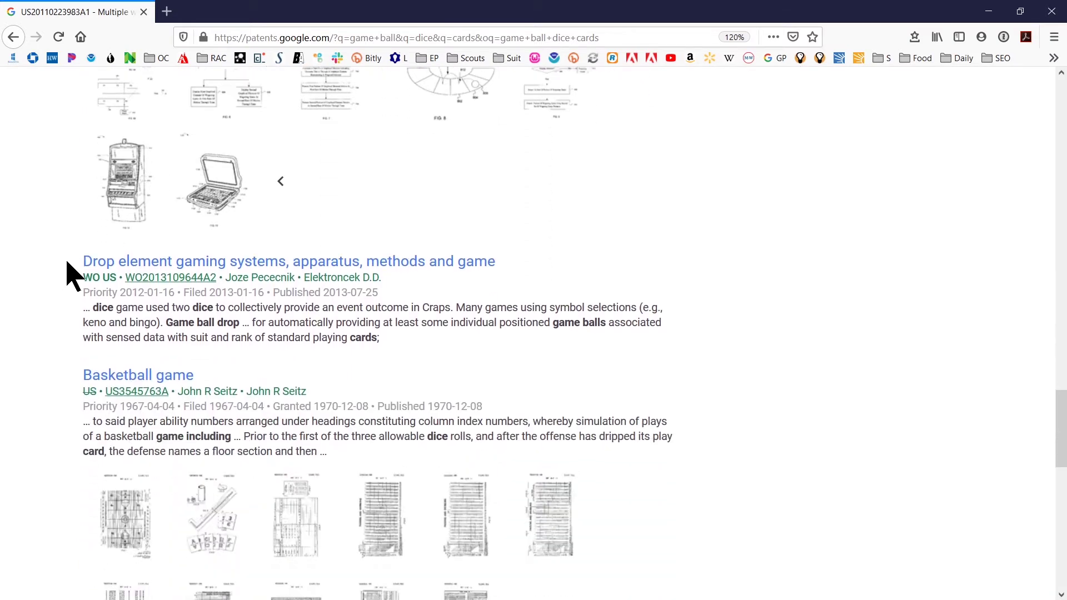
pyautogui.scroll(-7, 72, 275)
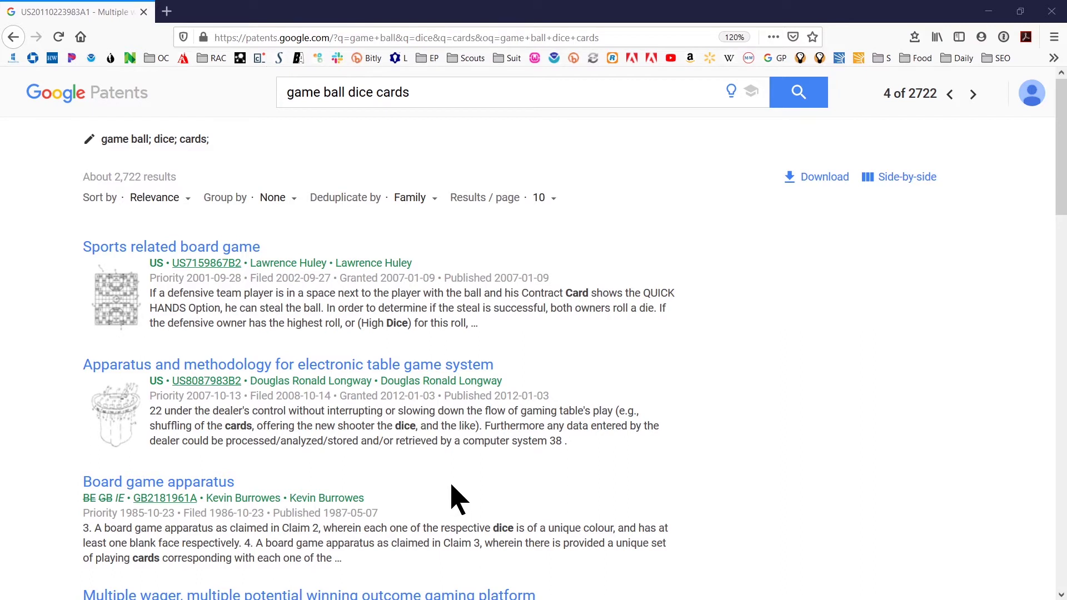
pyautogui.click(894, 190)
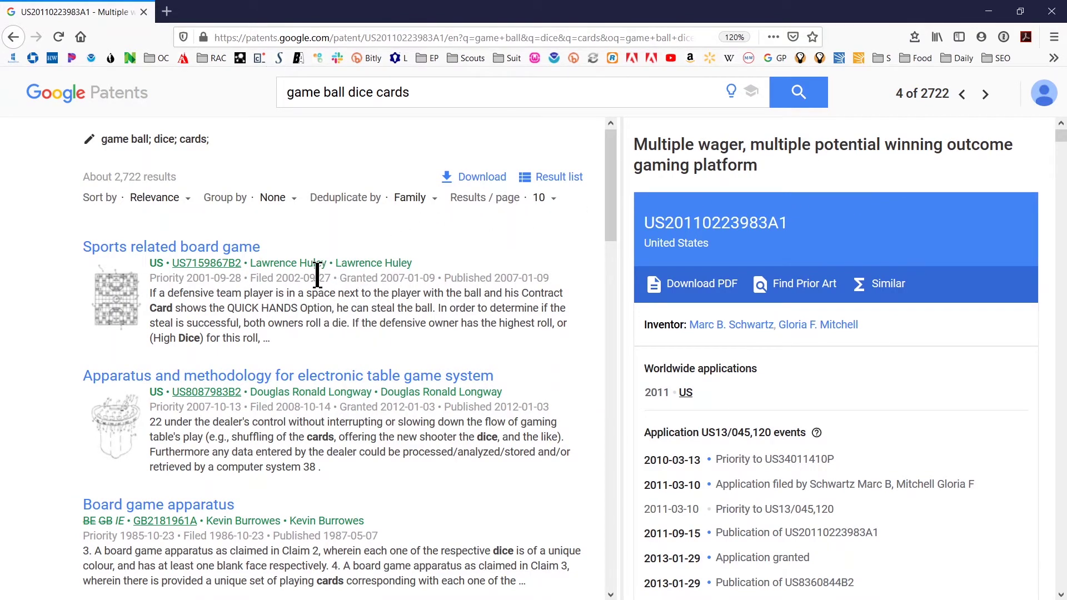
pyautogui.click(243, 254)
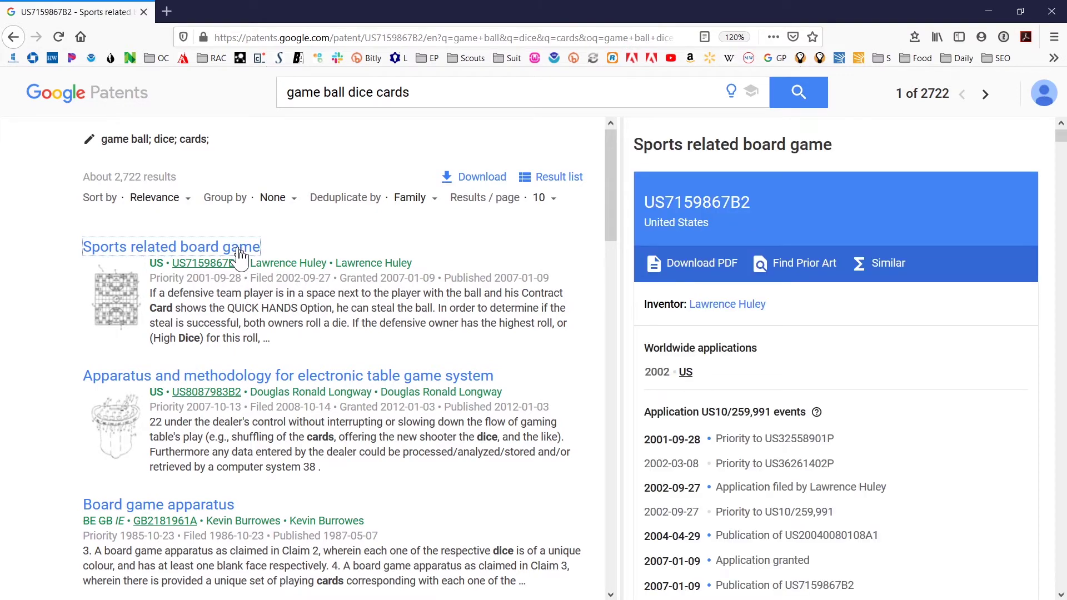
pyautogui.scroll(-8, 798, 309)
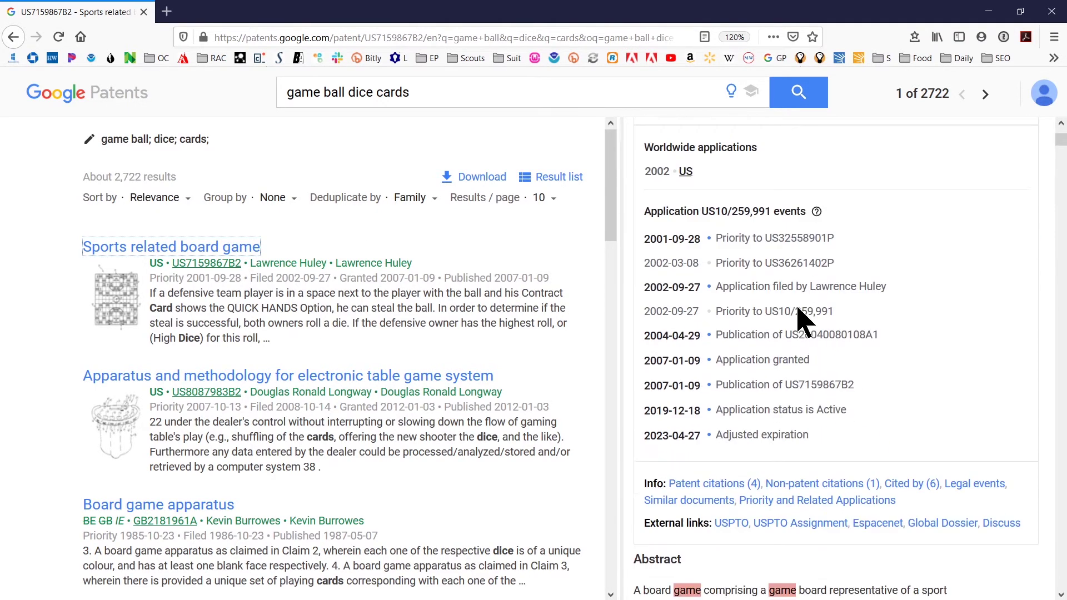
pyautogui.scroll(-8, 798, 319)
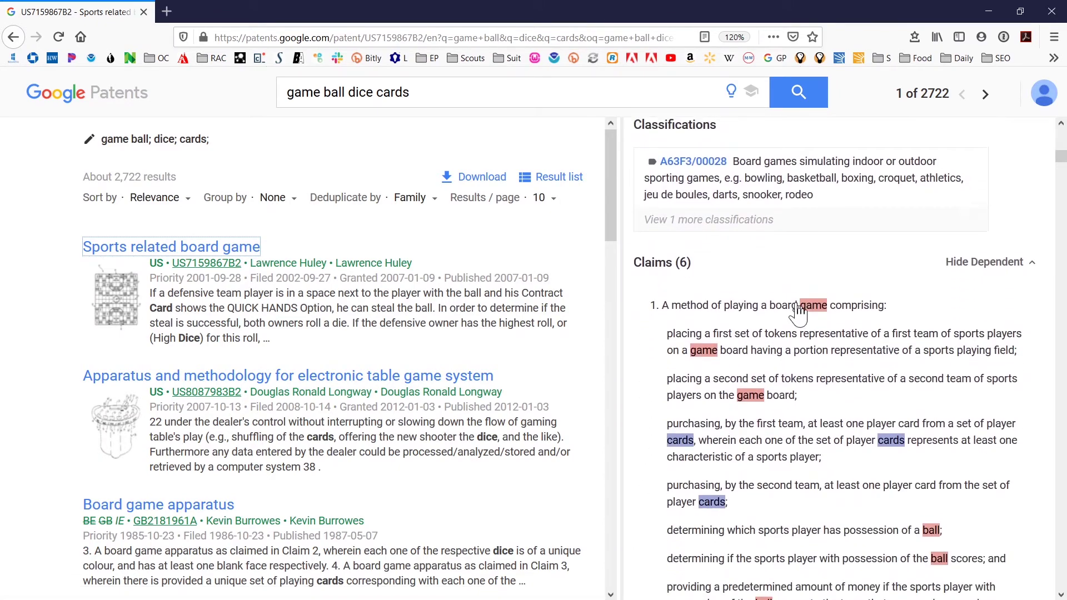
pyautogui.scroll(7, 798, 313)
pyautogui.scroll(2, 798, 310)
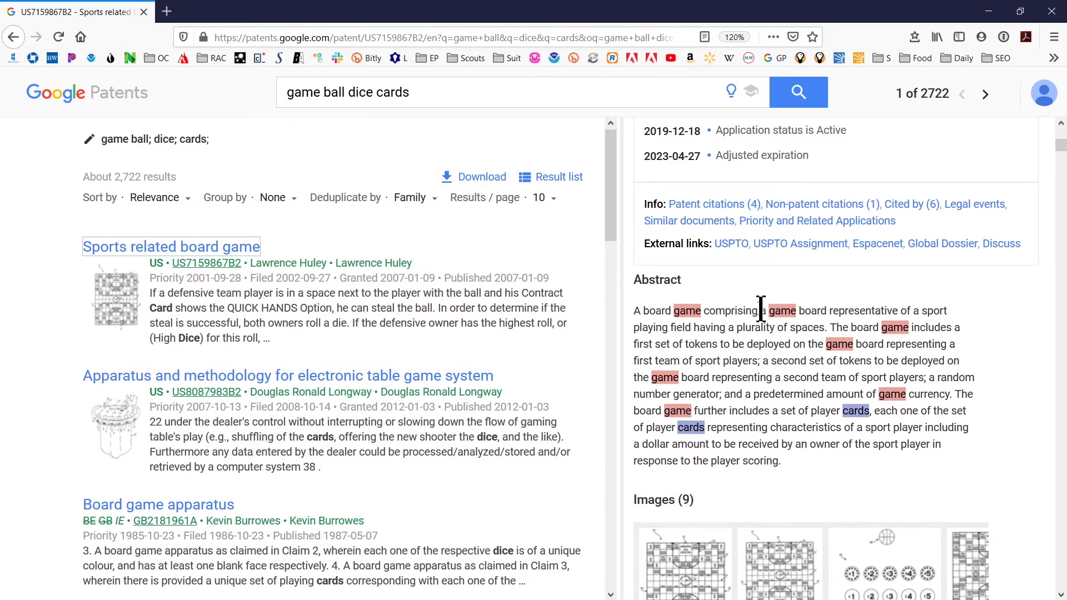
pyautogui.scroll(5, 762, 309)
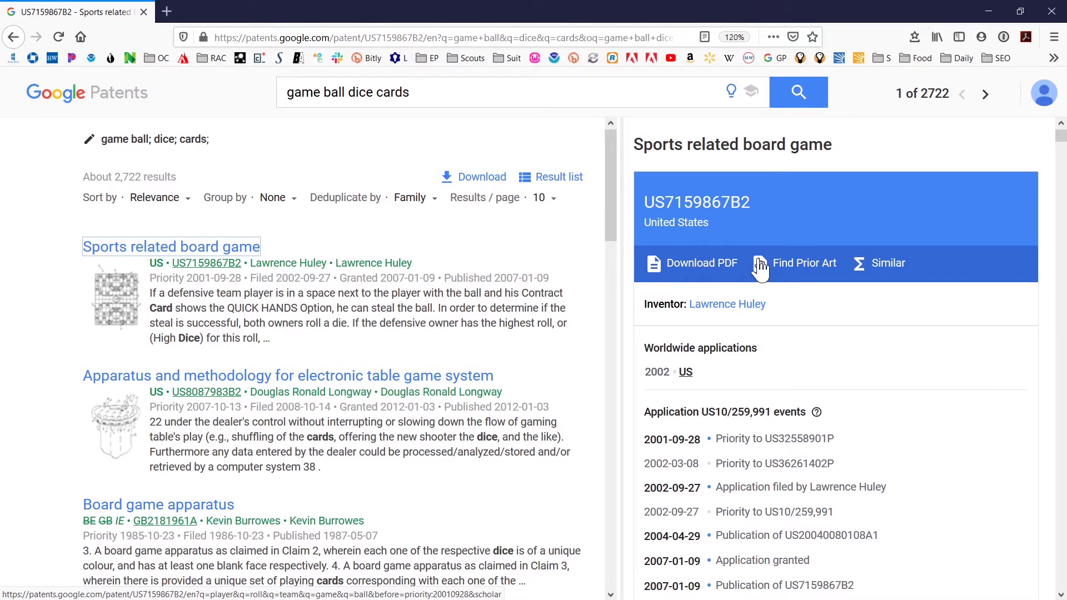
pyautogui.scroll(-5, 757, 293)
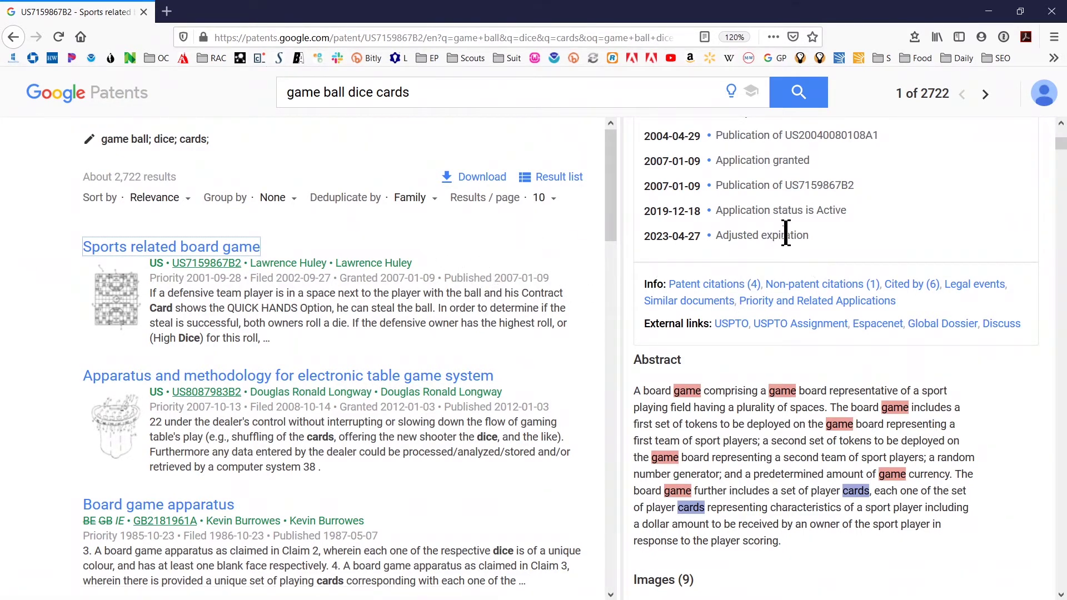
pyautogui.scroll(-2, 785, 236)
pyautogui.scroll(-5, 789, 244)
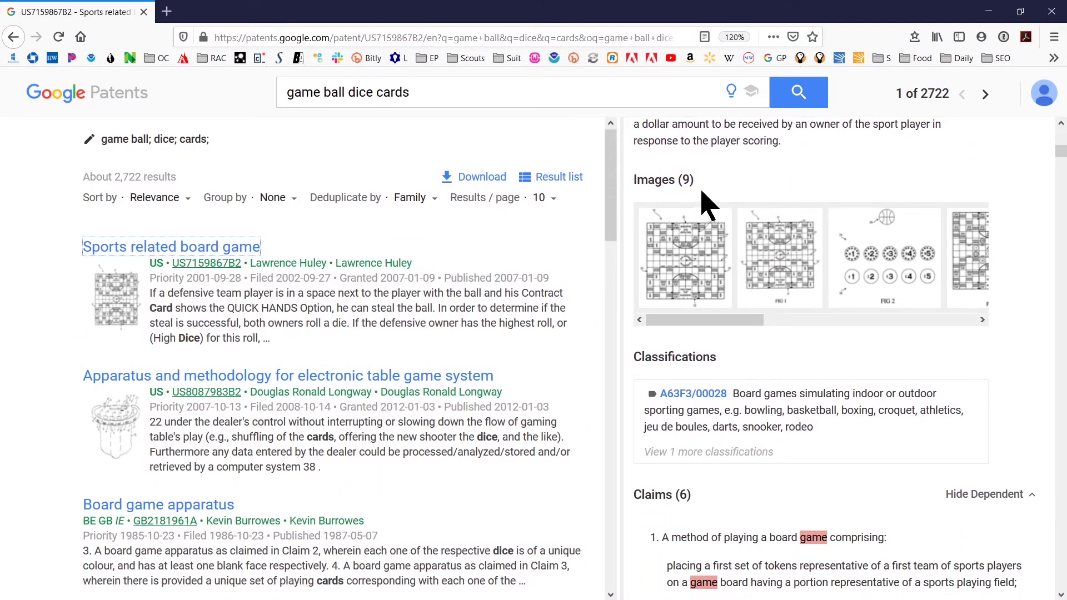
pyautogui.scroll(-3, 555, 255)
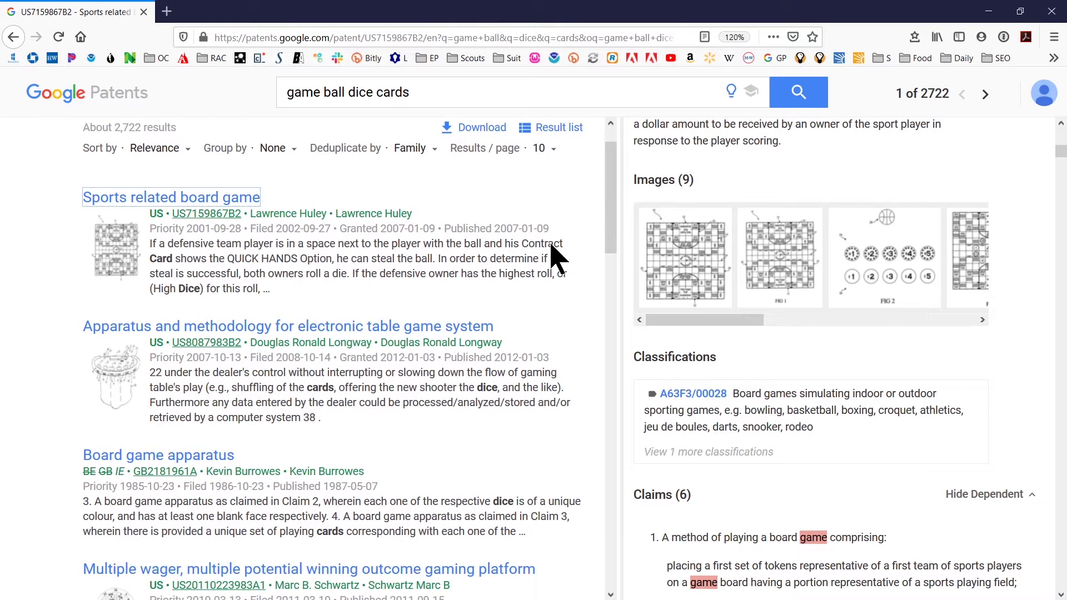
pyautogui.scroll(-2, 555, 256)
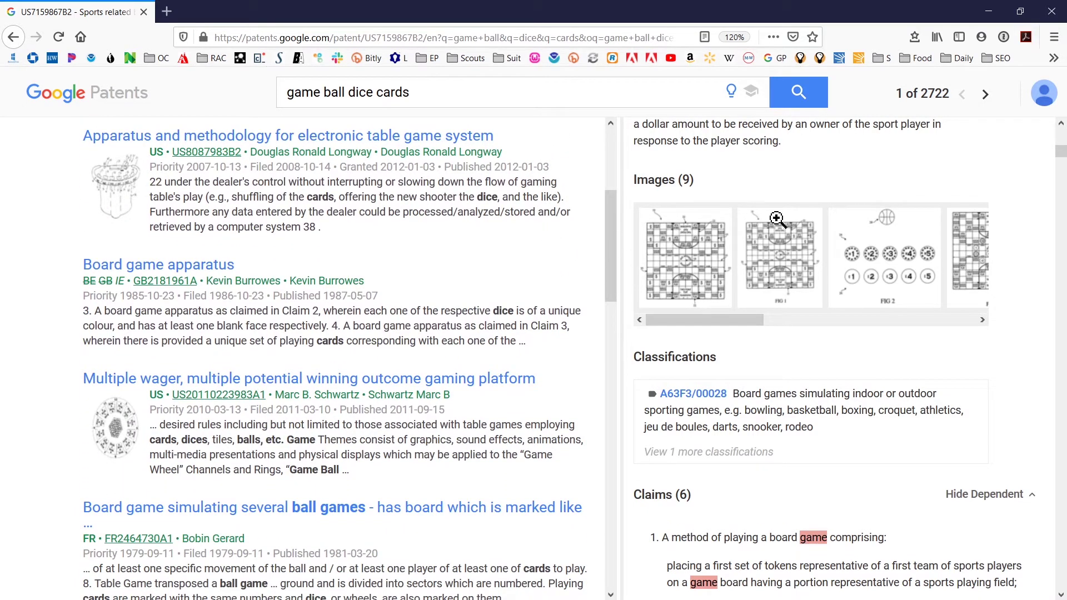
pyautogui.click(273, 383)
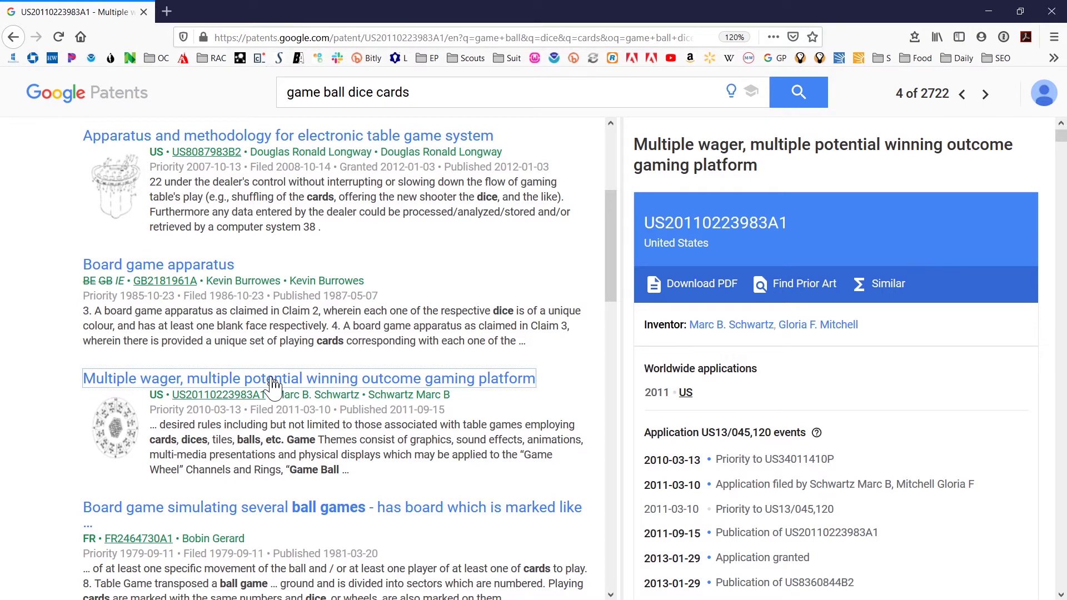
# - Open Wagering game with time control aspects (US8657671B2) from the list and scroll its detail pane
pyautogui.scroll(-2, 279, 378)
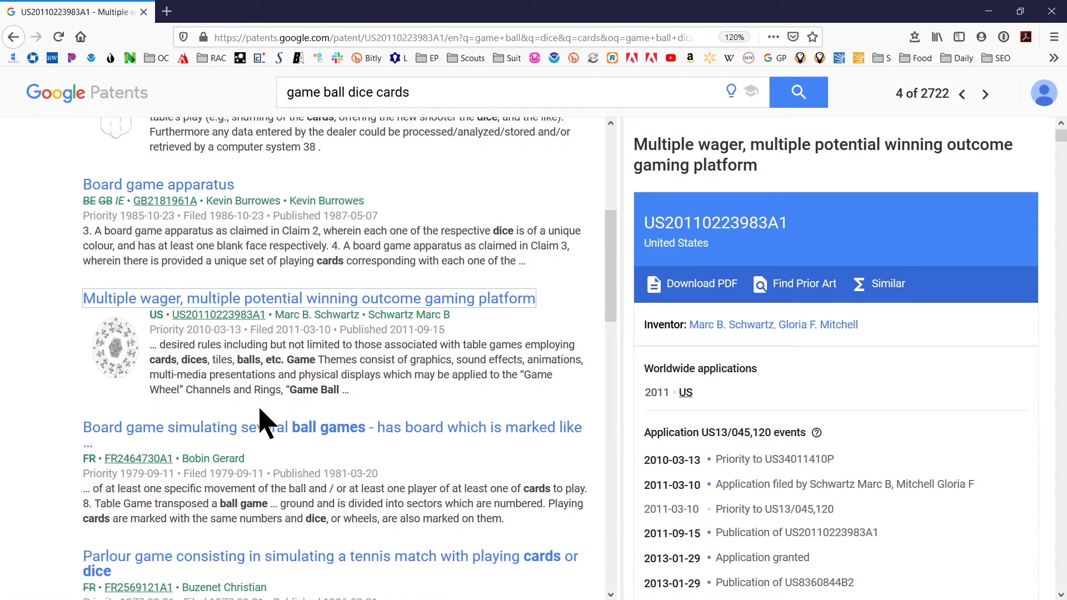
pyautogui.scroll(-1, 261, 418)
pyautogui.scroll(-5, 261, 414)
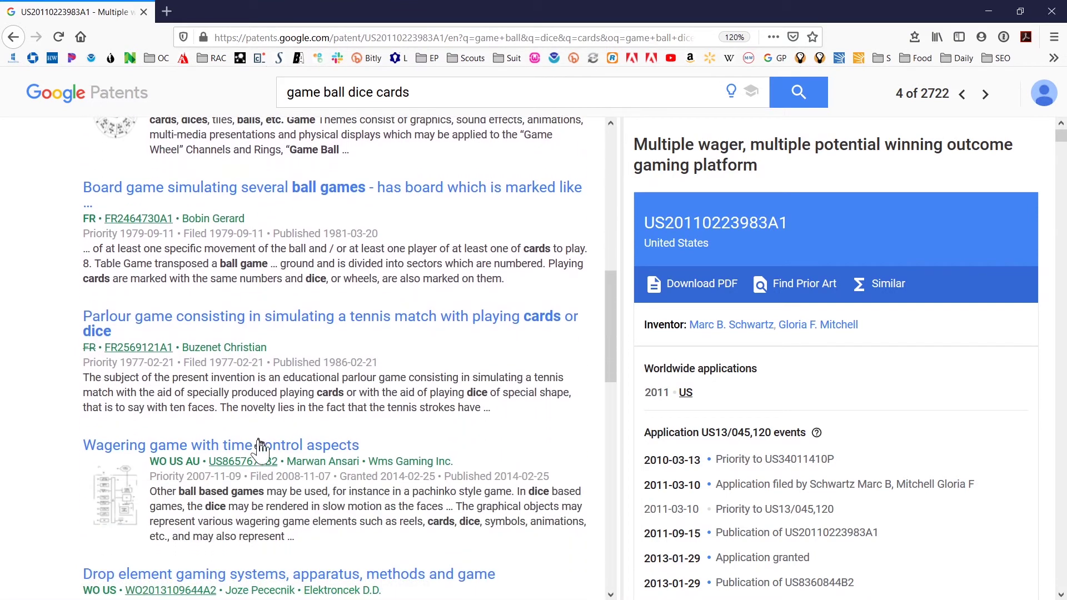
pyautogui.click(259, 448)
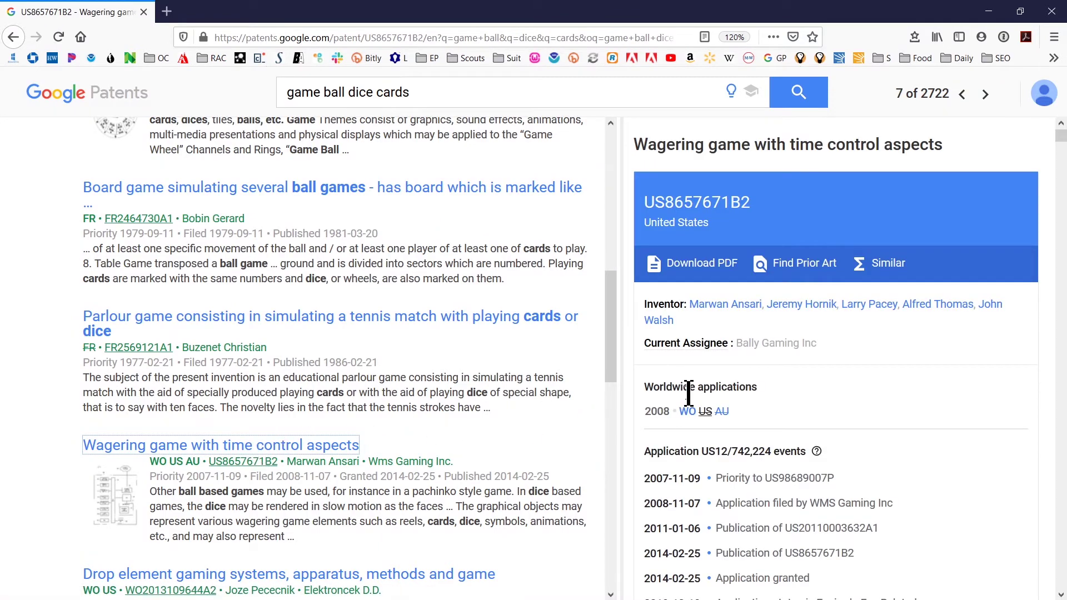
pyautogui.scroll(-8, 689, 405)
pyautogui.scroll(-4, 689, 405)
pyautogui.scroll(8, 689, 406)
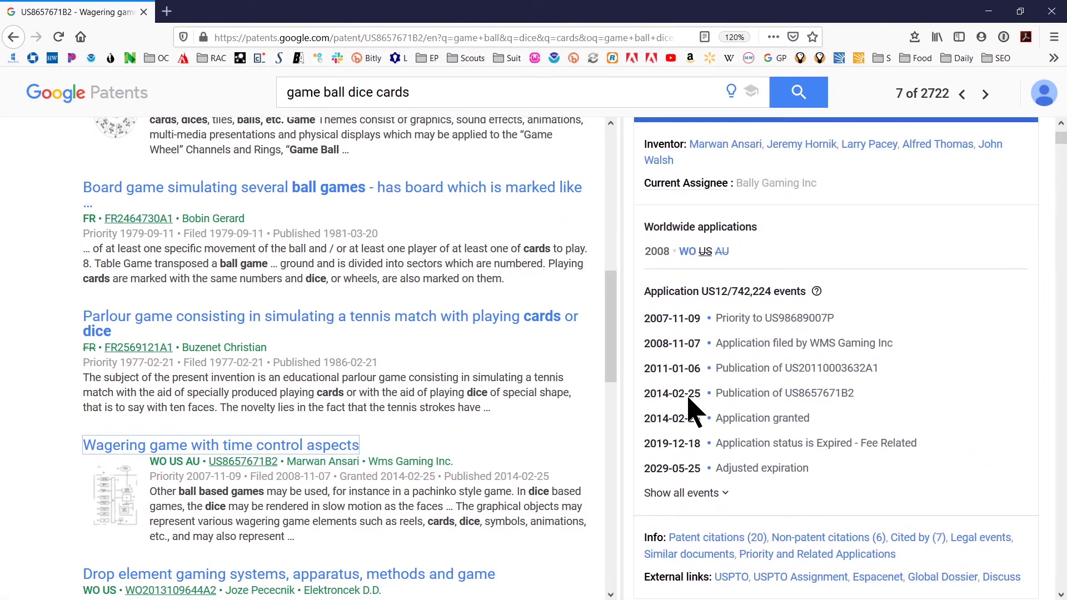
pyautogui.scroll(-9, 687, 402)
pyautogui.scroll(-2, 688, 399)
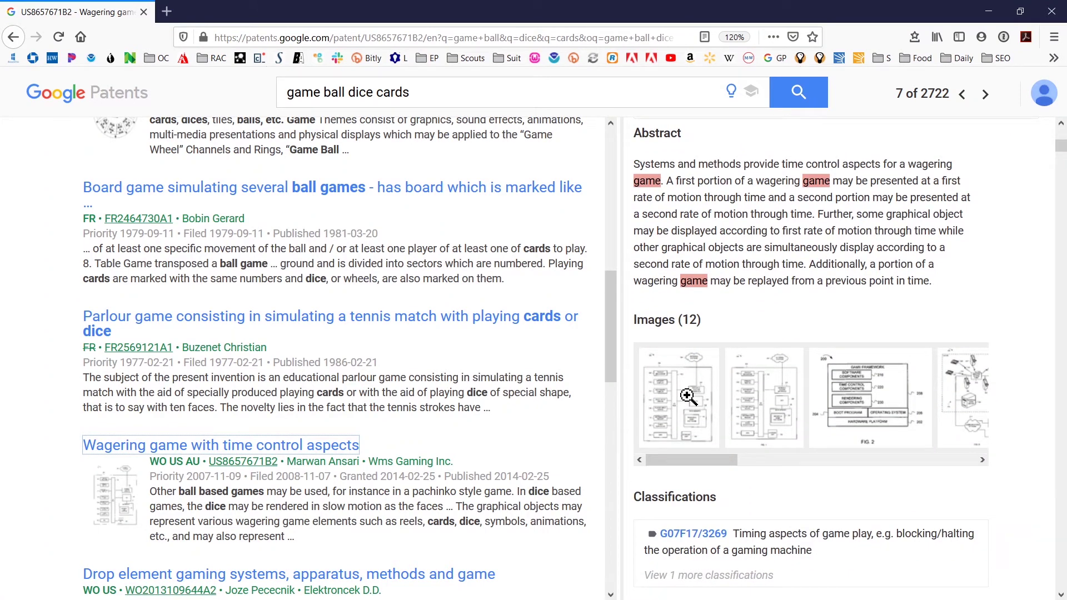
# - View the current patent's first drawing enlarged, then switch to the Basketball game patent
pyautogui.click(688, 396)
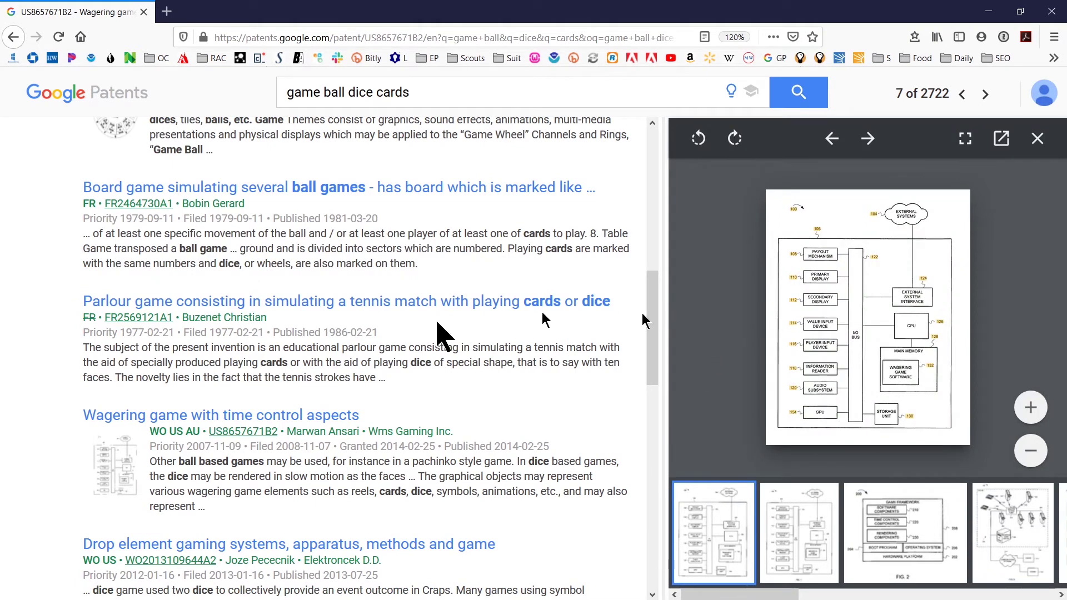
pyautogui.scroll(-3, 180, 361)
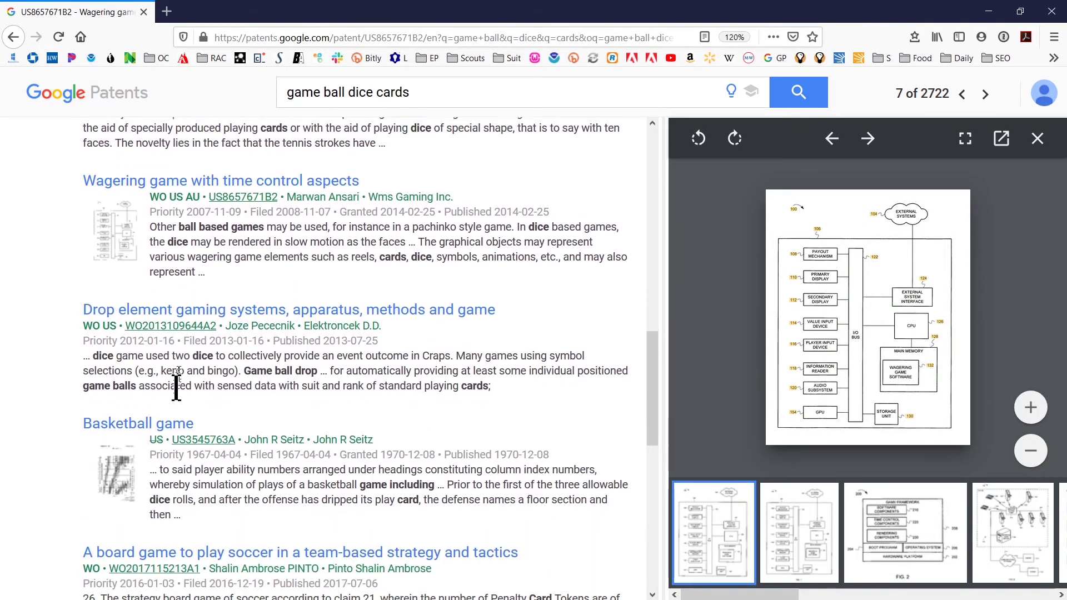
pyautogui.click(163, 422)
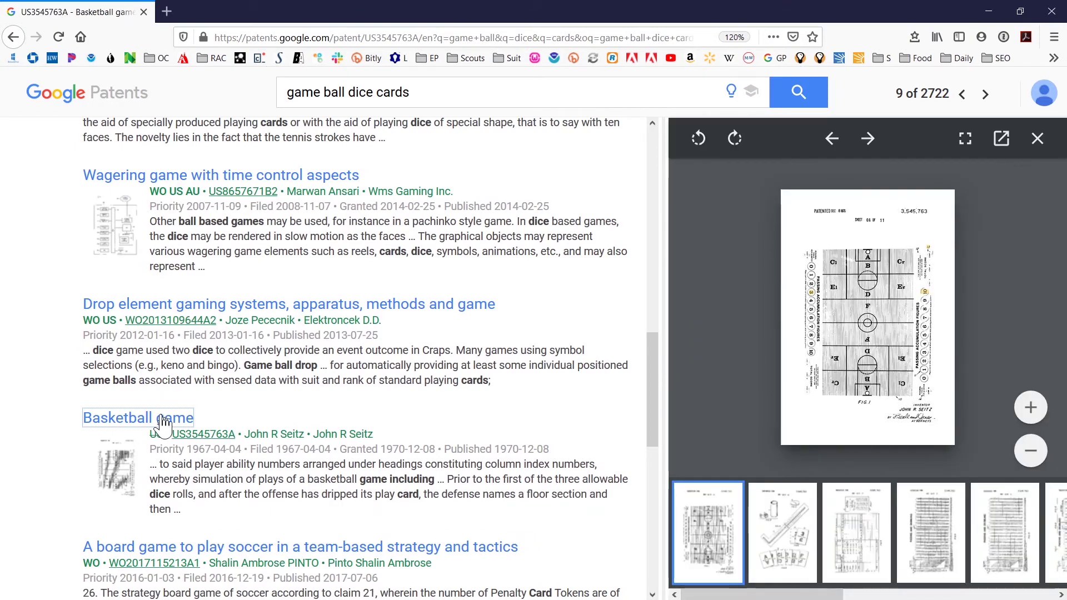
# - Close the drawing viewer and open the Basketball game's fourth drawing sheet
pyautogui.click(1037, 139)
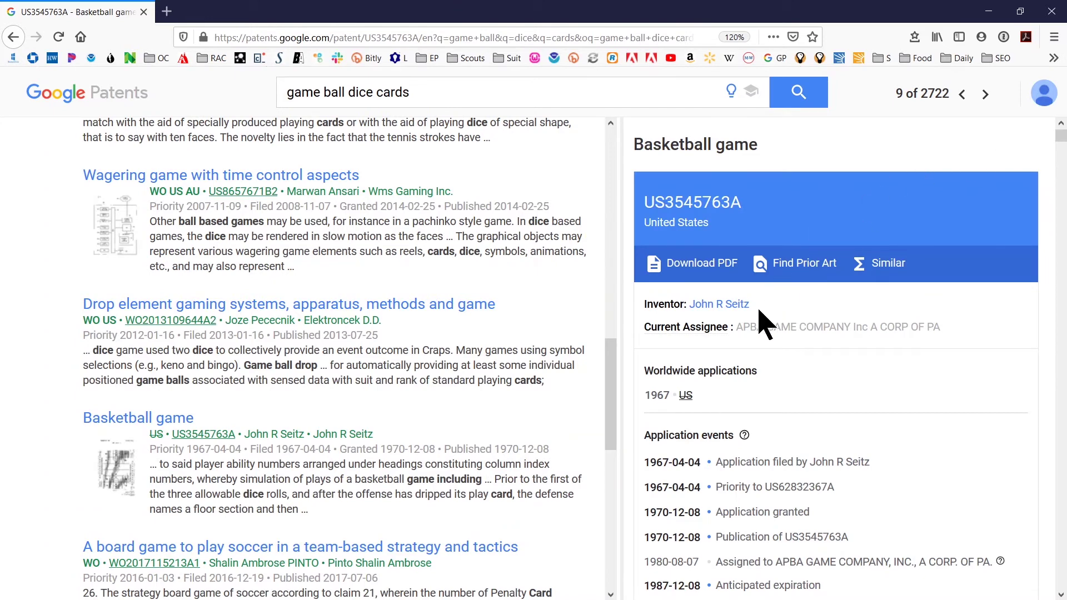
pyautogui.scroll(-5, 763, 322)
pyautogui.scroll(-2, 764, 322)
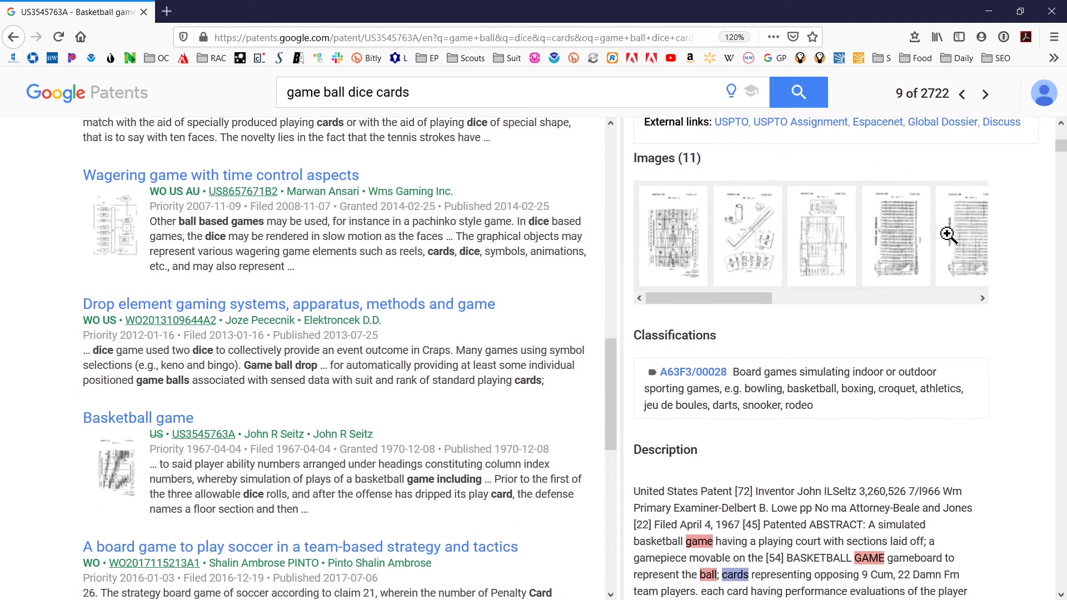
pyautogui.click(895, 233)
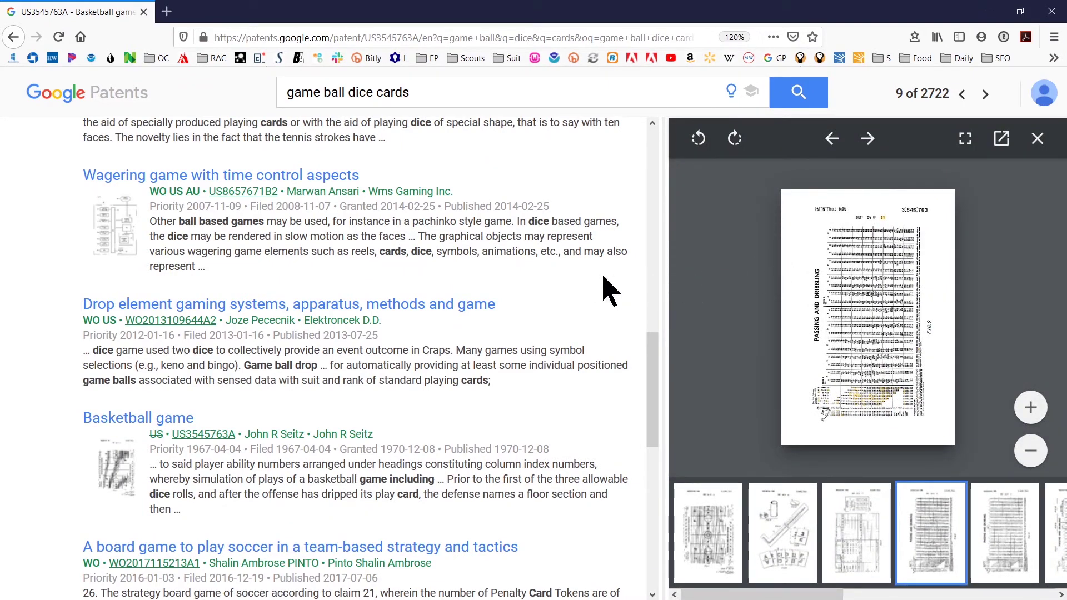
# - Scroll down the results and jump to another results page with the '>>' link
pyautogui.scroll(-8, 605, 278)
pyautogui.scroll(-1, 605, 289)
pyautogui.scroll(5, 602, 288)
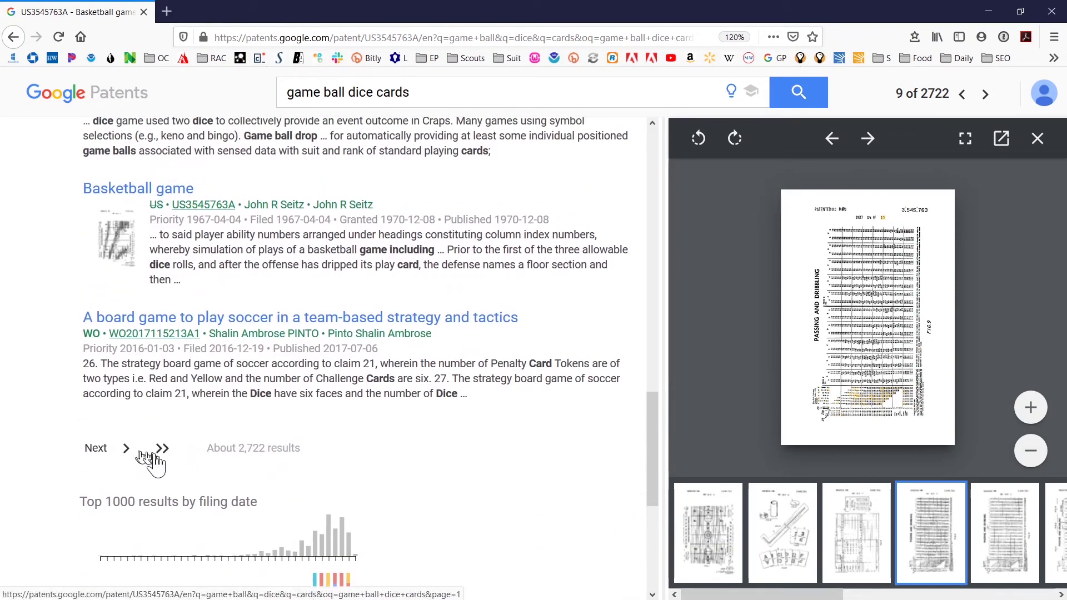
pyautogui.click(161, 450)
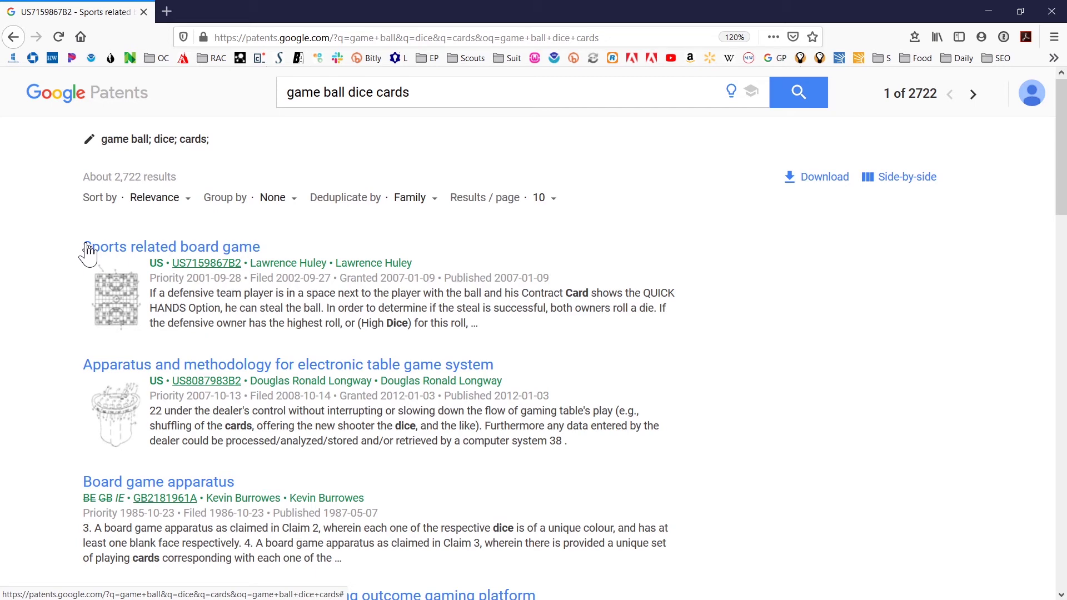
# - Open the full detail page of Sports related board game, US7159867B2
pyautogui.click(88, 249)
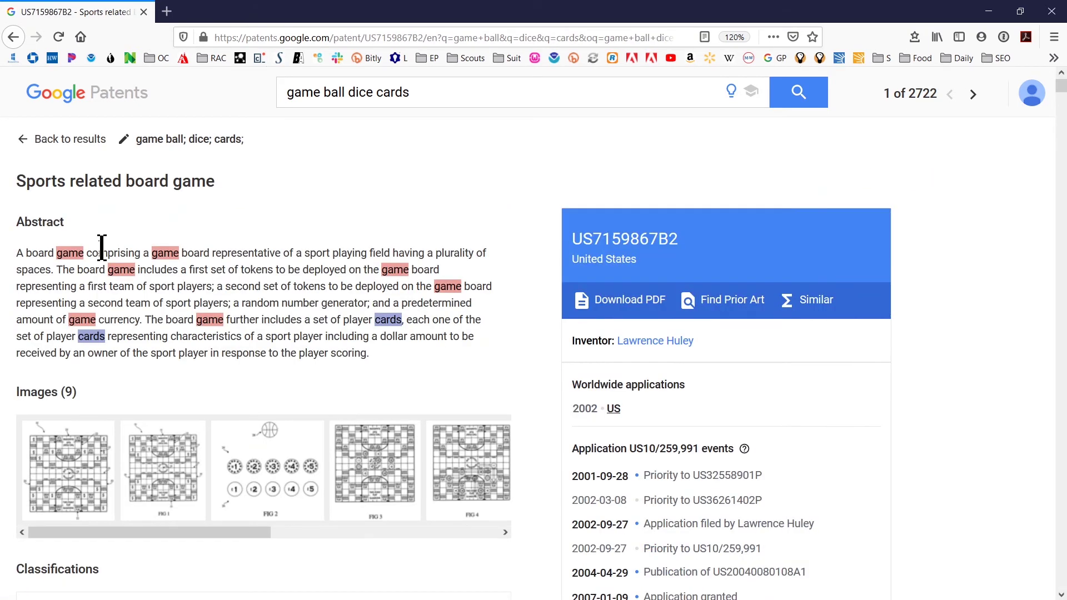
# - Open the FIG 1 drawing of Sports related board game and expand the viewer to fill the page
pyautogui.click(155, 468)
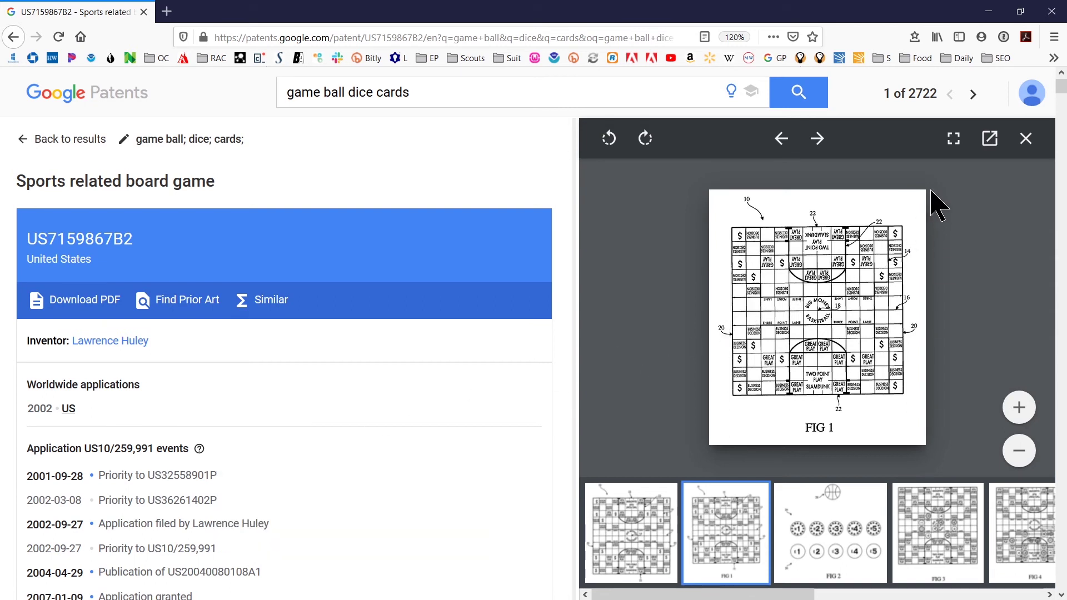
pyautogui.click(953, 142)
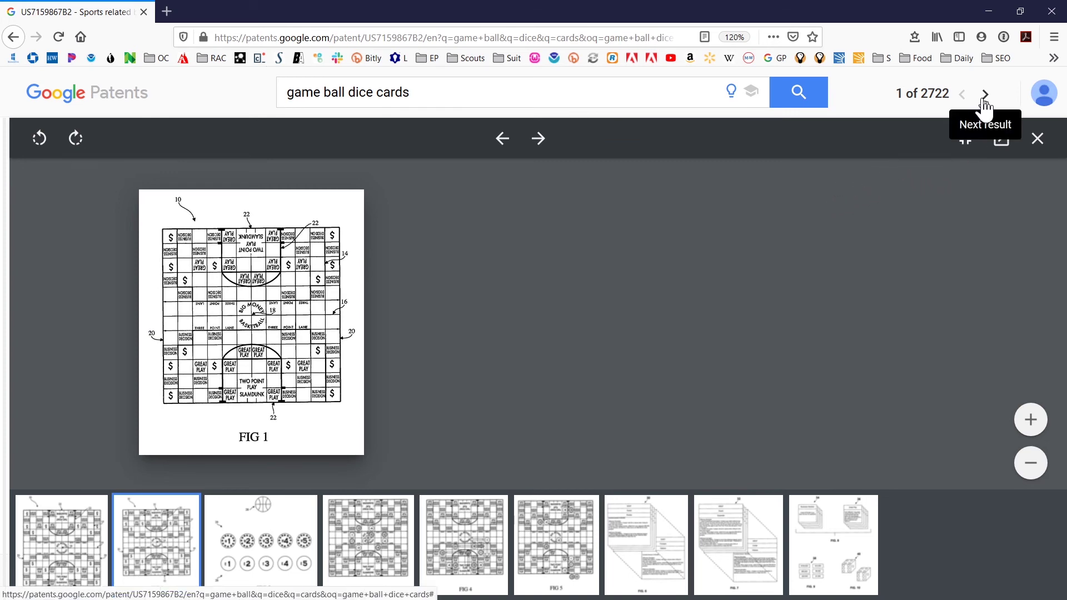
# - Show FIG. 6, then step to result 2 (US8087983B2) and its POINT NUMBER / WAGER LOCKOUT sheet
pyautogui.click(625, 540)
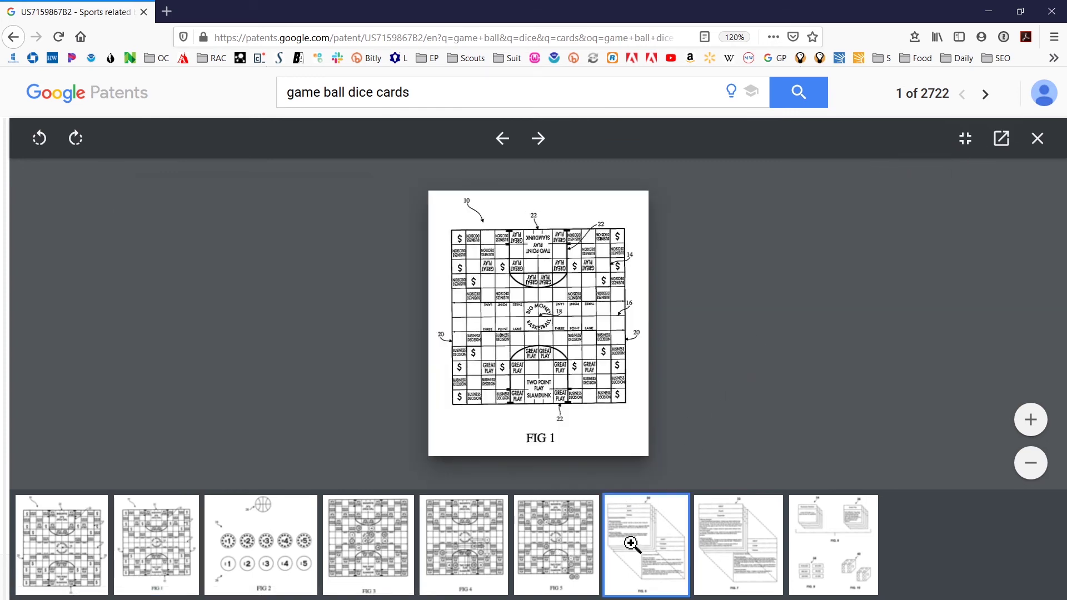
pyautogui.click(985, 94)
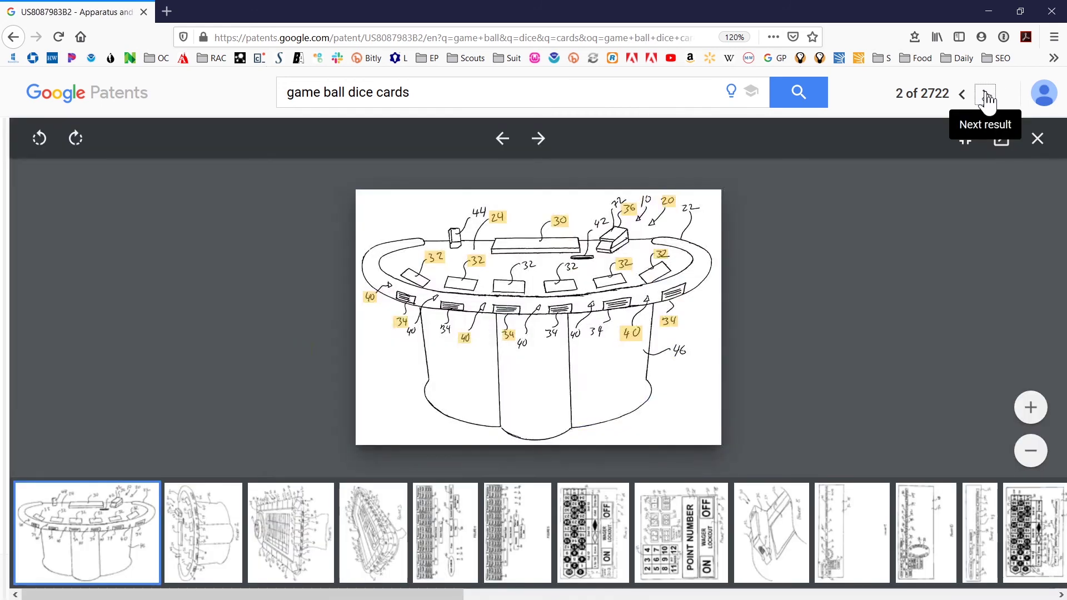
pyautogui.click(668, 533)
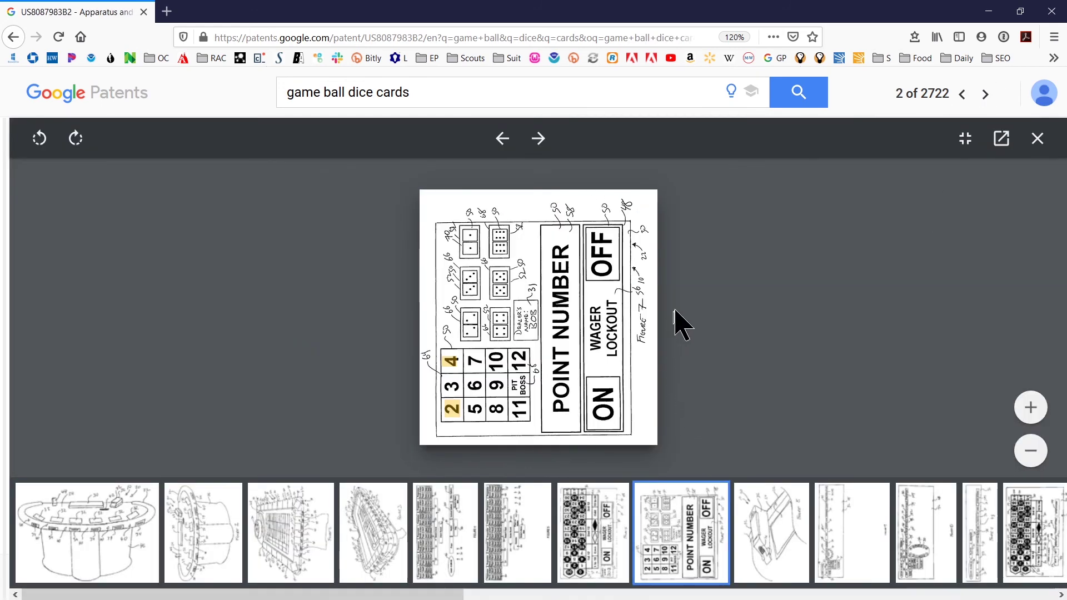